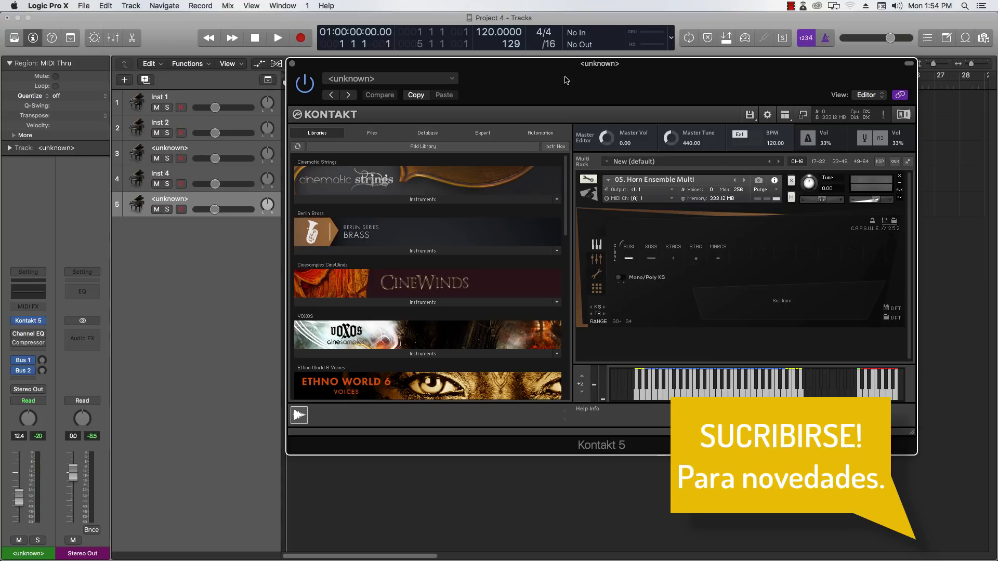
drag(566, 81, 569, 107)
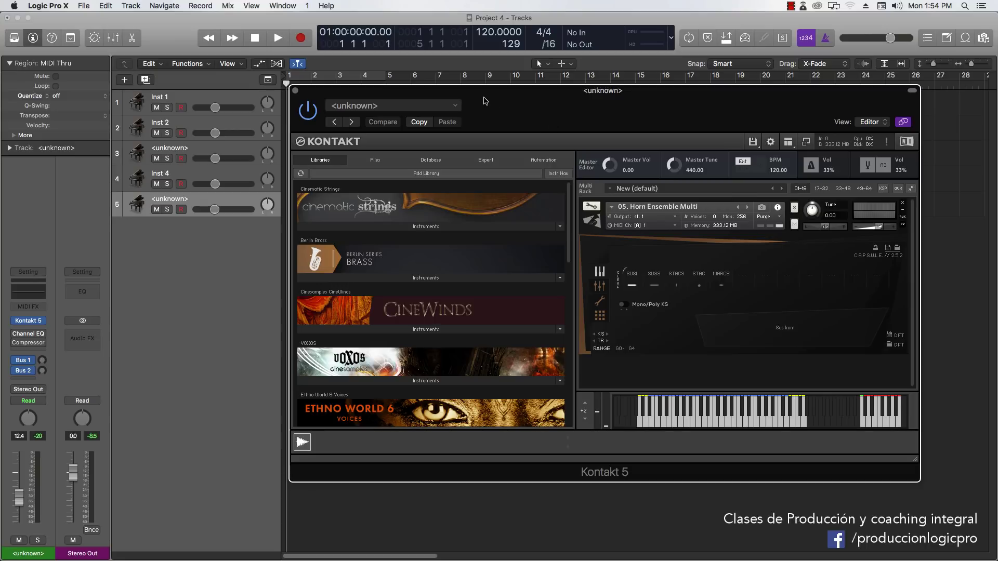
drag(552, 111, 553, 120)
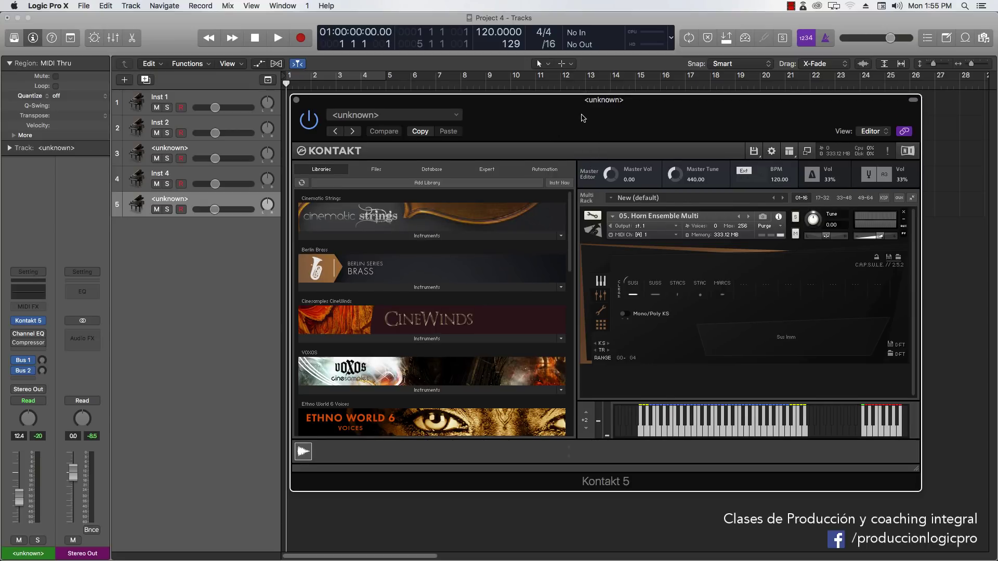
drag(551, 108, 522, 103)
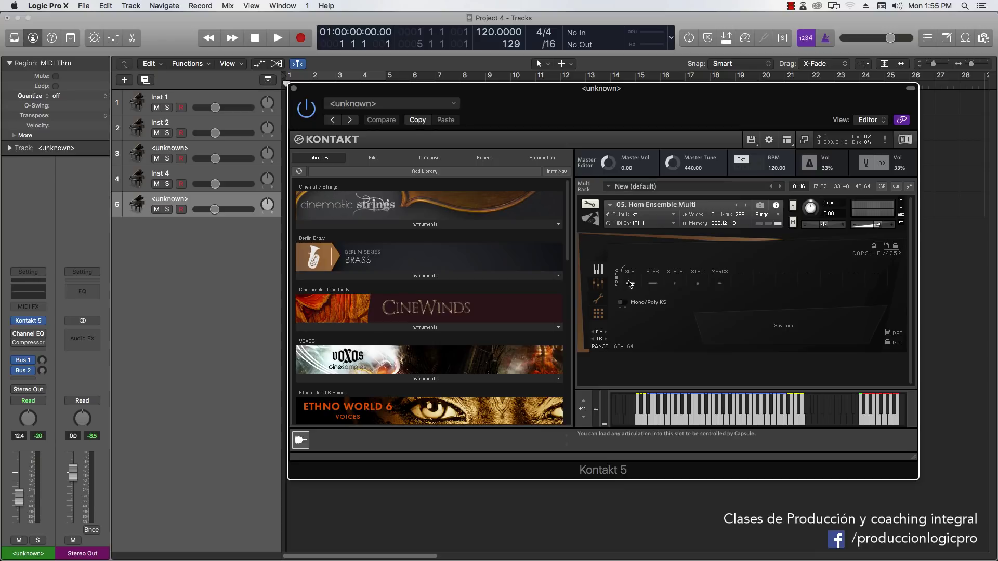
drag(641, 111, 643, 127)
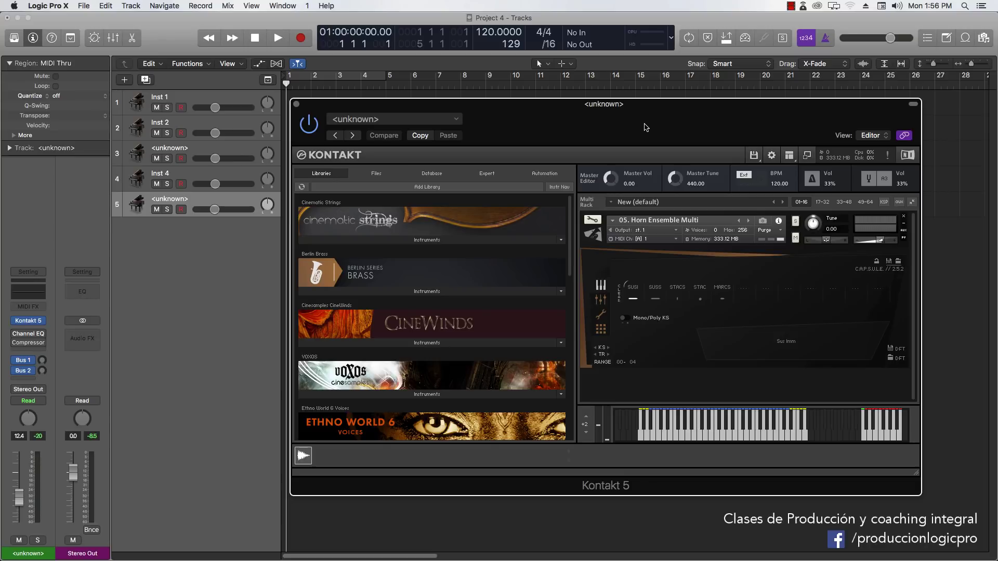
Open the folder chooser for adding a library, check its available locations, and cancel it
scroll(667, 342, down, 2)
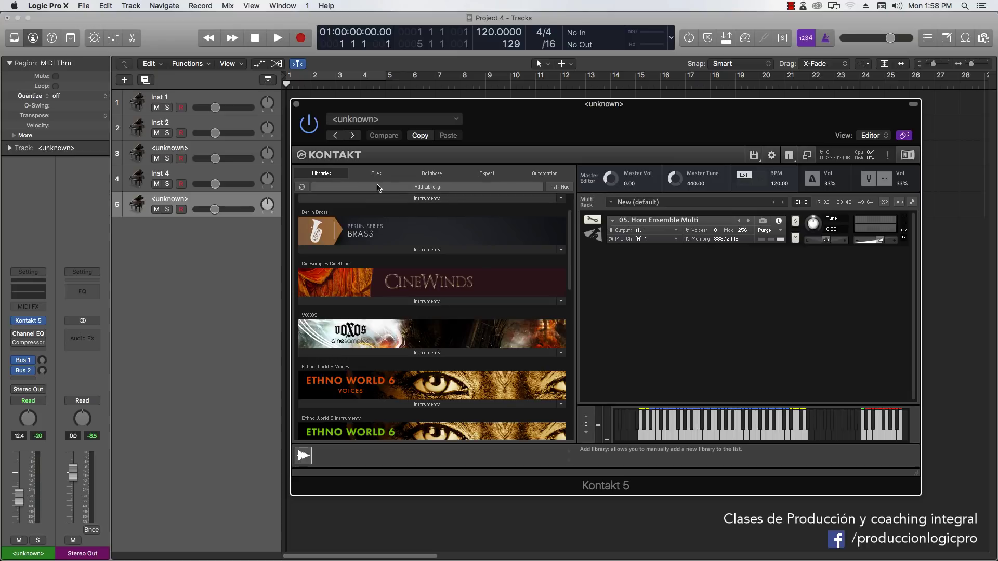
click(419, 186)
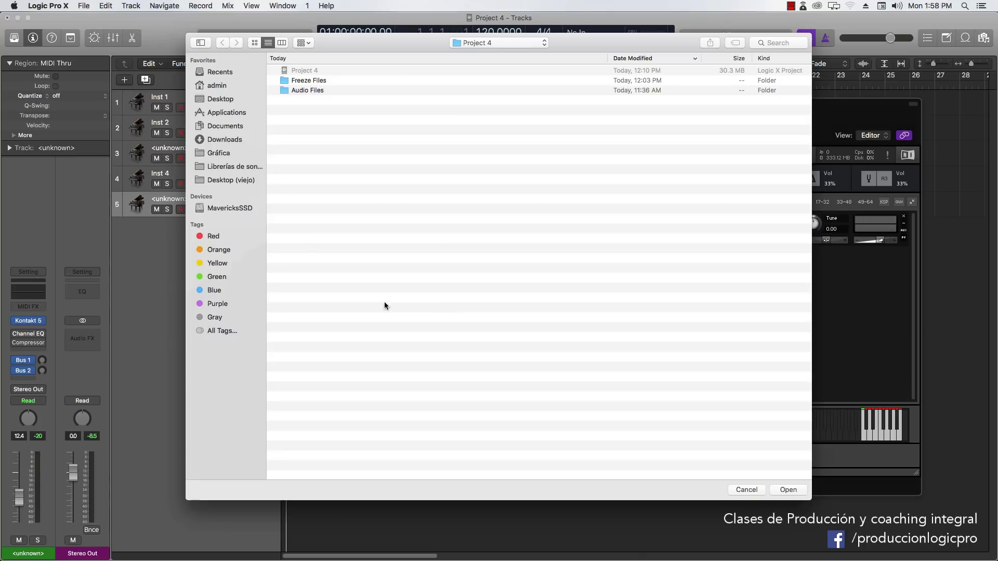
click(506, 42)
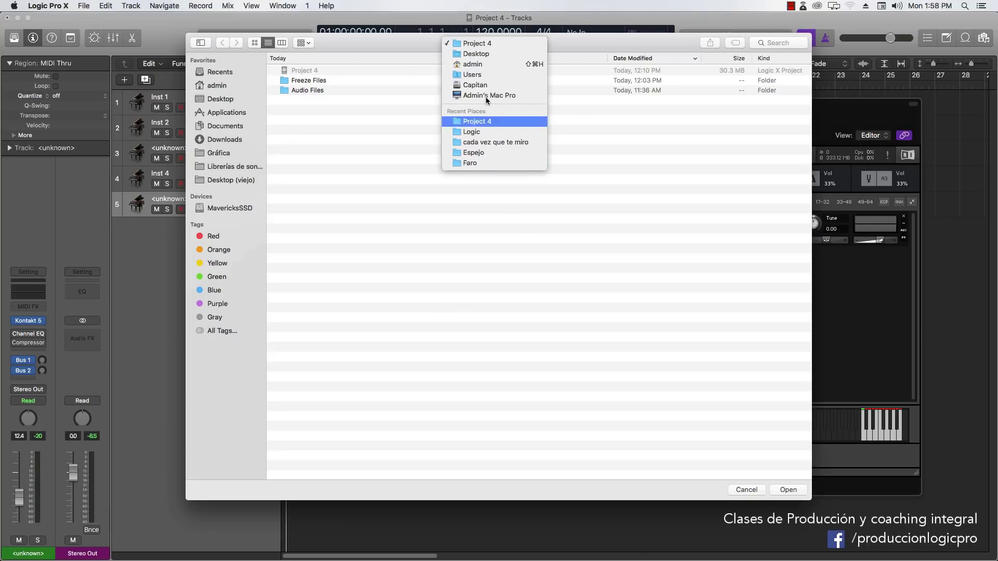
key(Escape)
key(Escape)
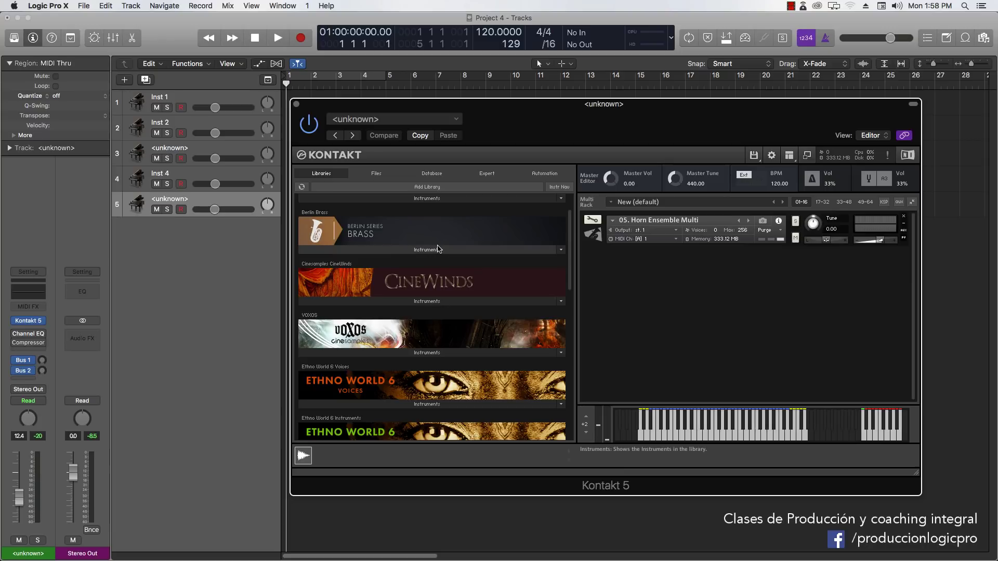
Look through the library list and expand the Berlin Brass instruments
scroll(448, 245, down, 5)
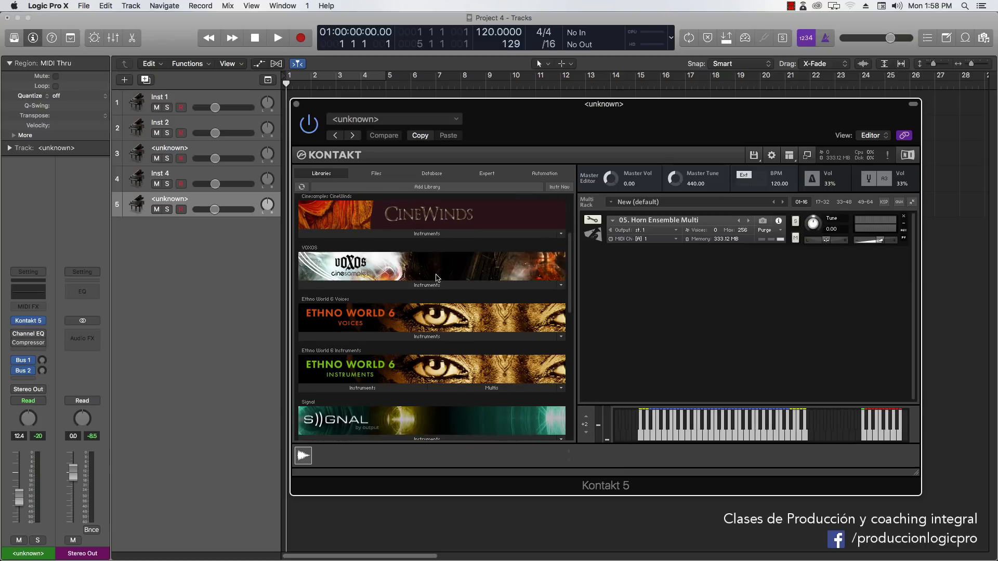
scroll(437, 296, up, 4)
scroll(437, 296, up, 3)
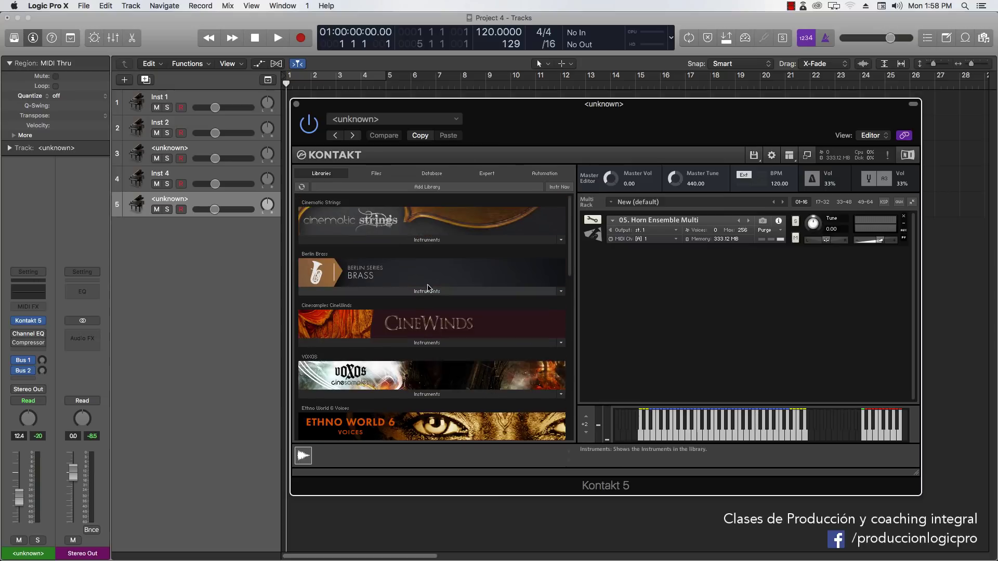
click(395, 292)
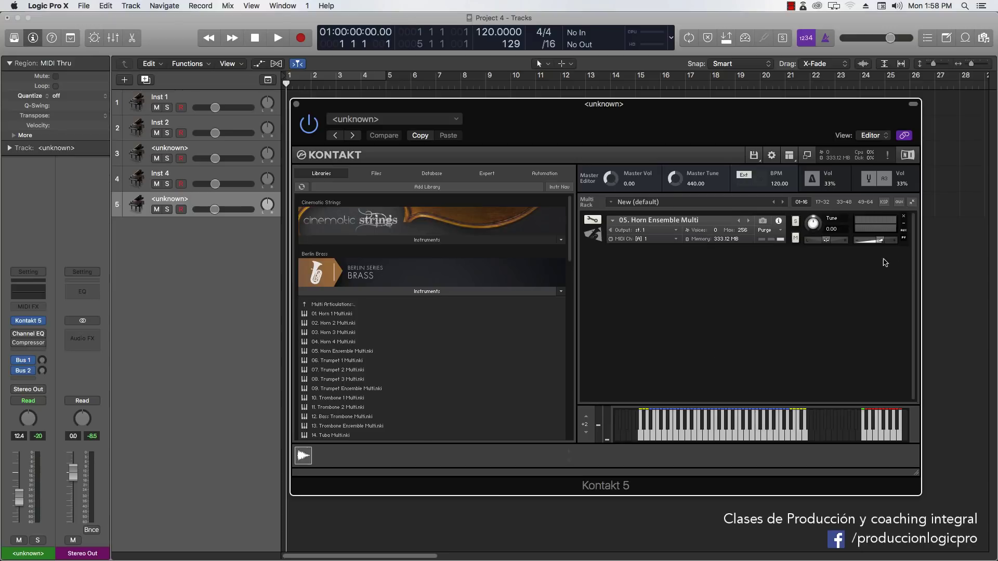
Expand the MavericksSSD drive in the file browser and show the Quickload browser
click(376, 175)
double_click(335, 231)
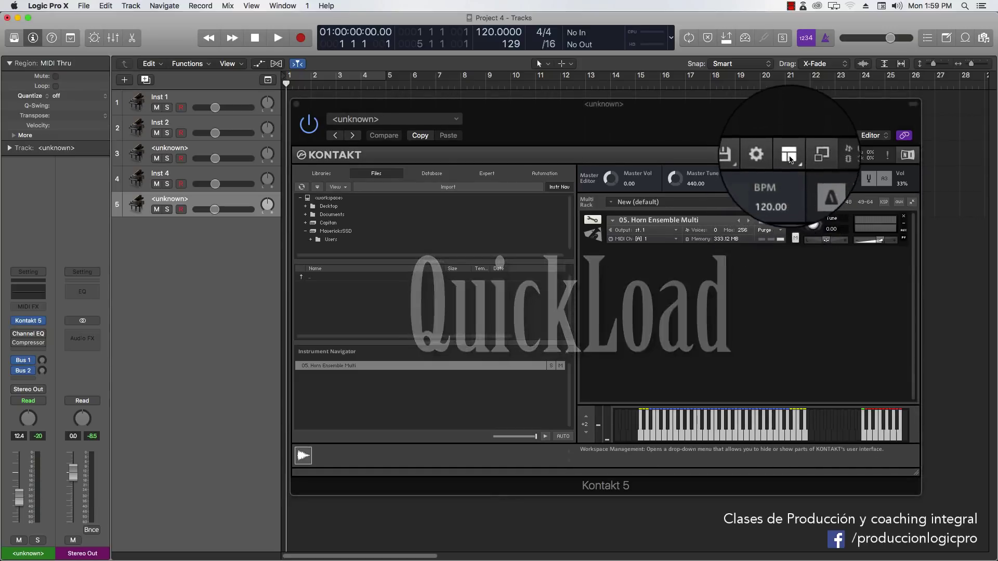
click(789, 155)
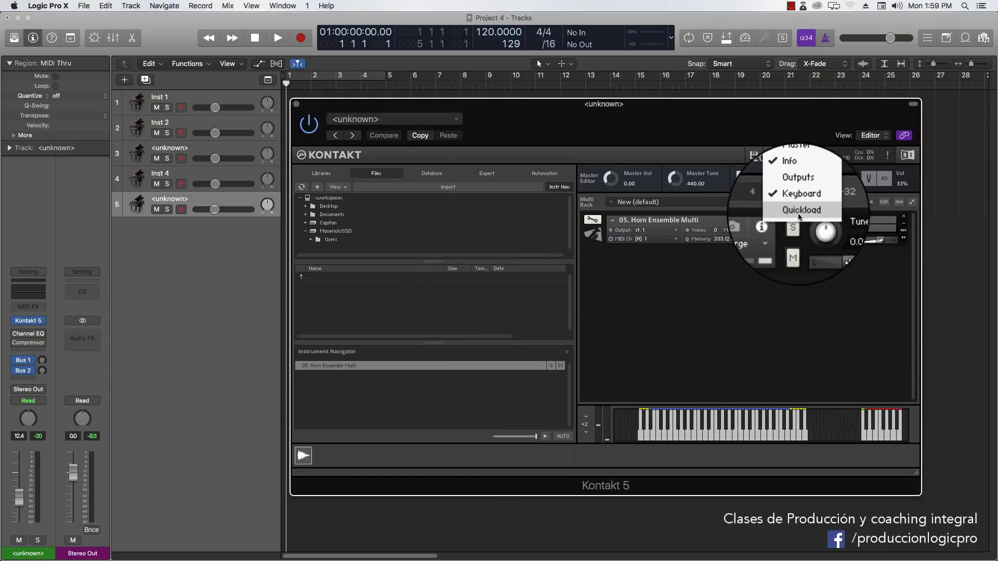
click(797, 212)
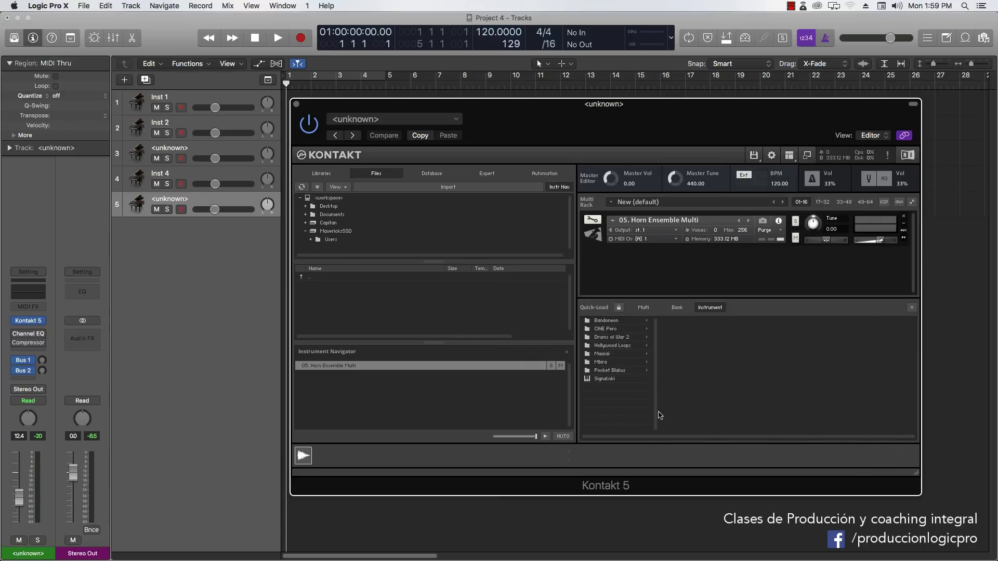
Browse the Quick-Load folders, load the Maasai instrument from its folder into the rack, and close the Quick-Load browser
click(601, 383)
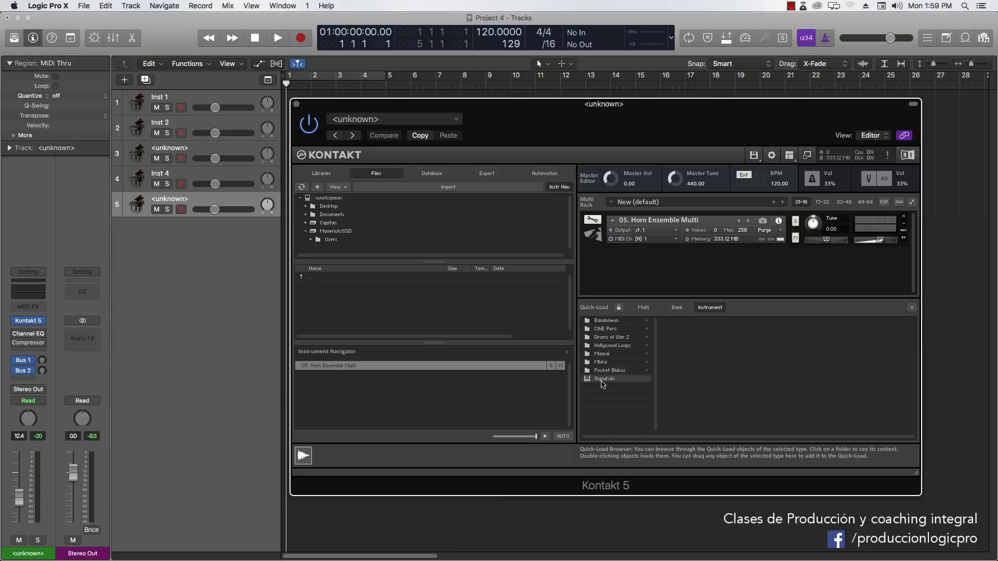
click(613, 347)
click(601, 338)
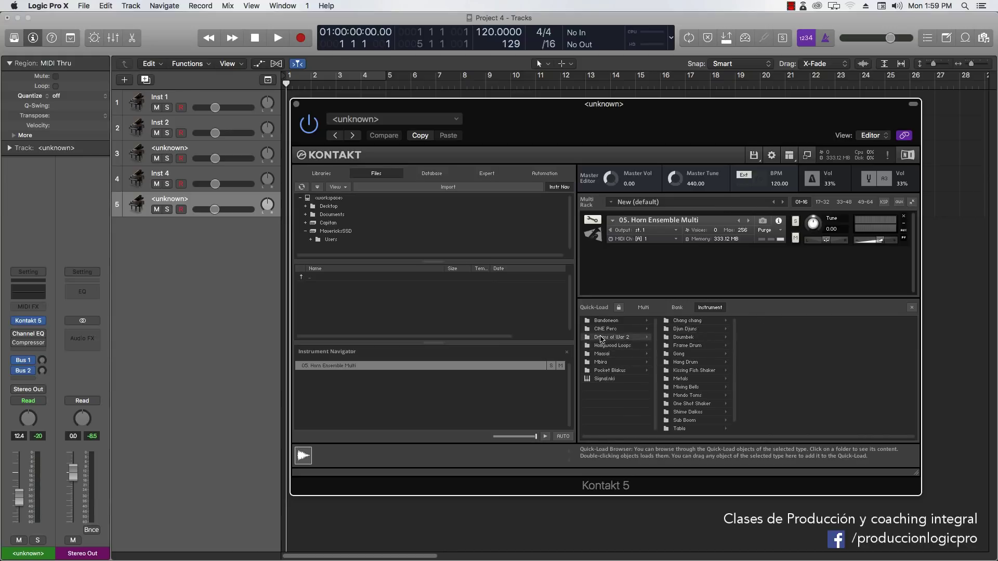
click(611, 355)
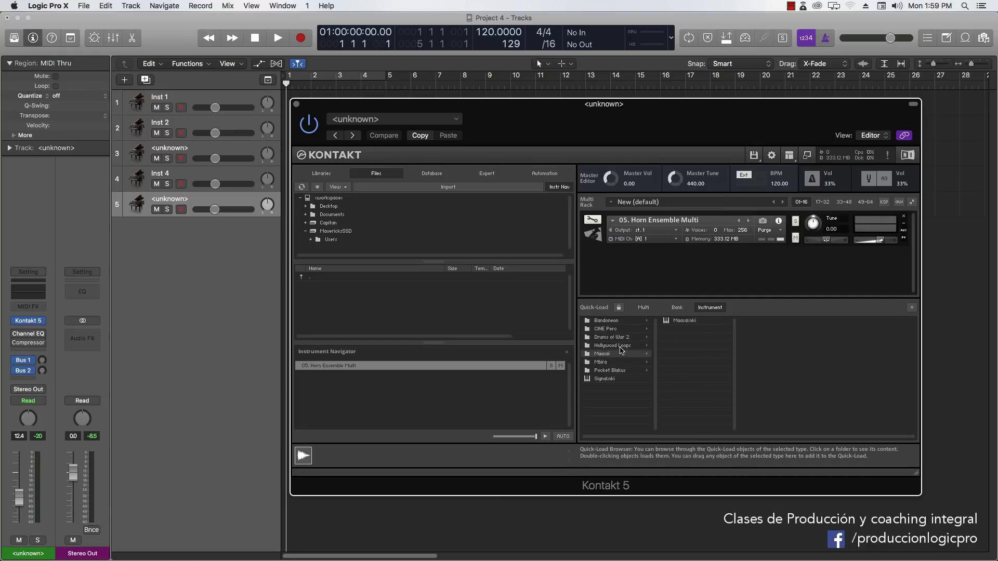
click(622, 347)
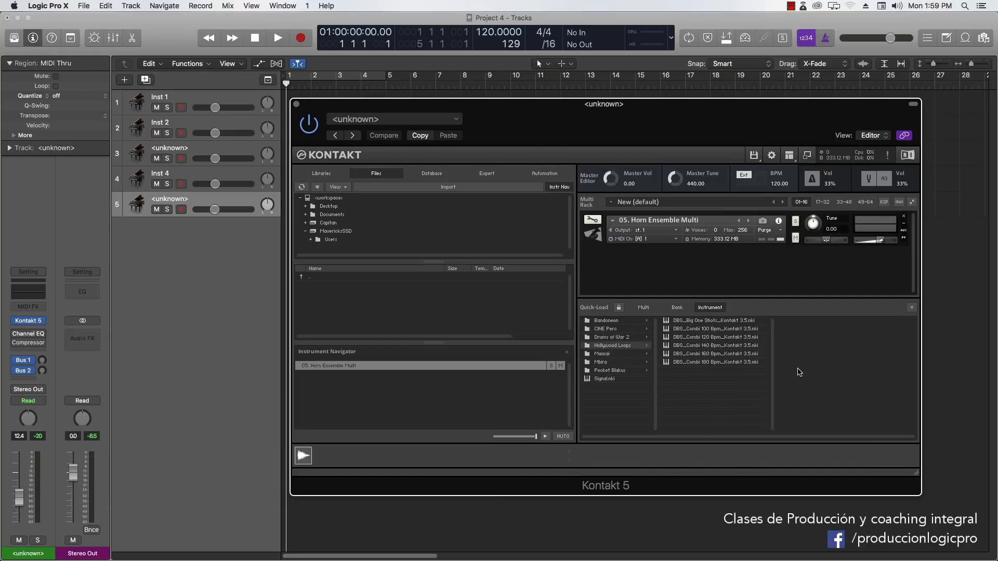
click(610, 356)
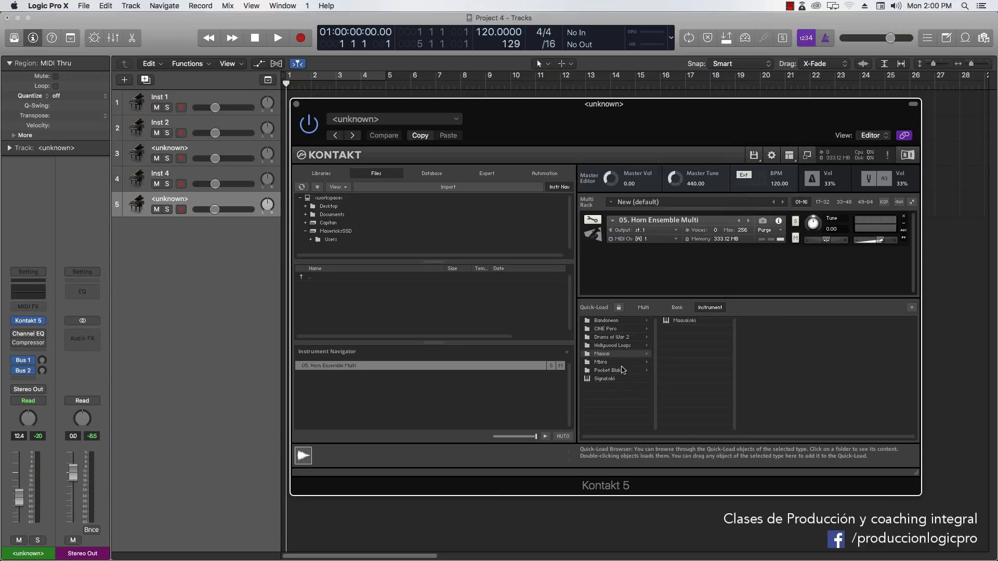
drag(692, 322, 662, 273)
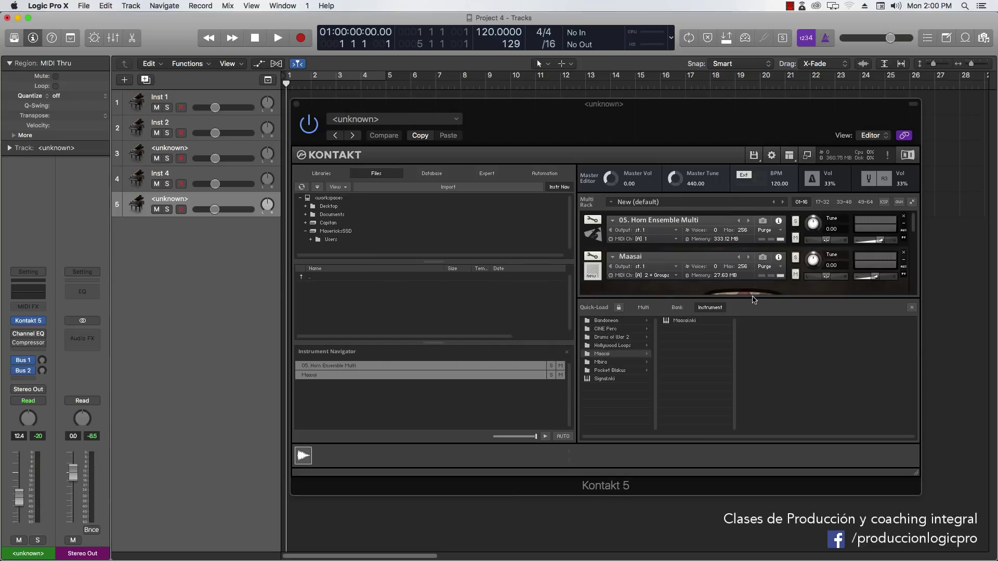
click(911, 309)
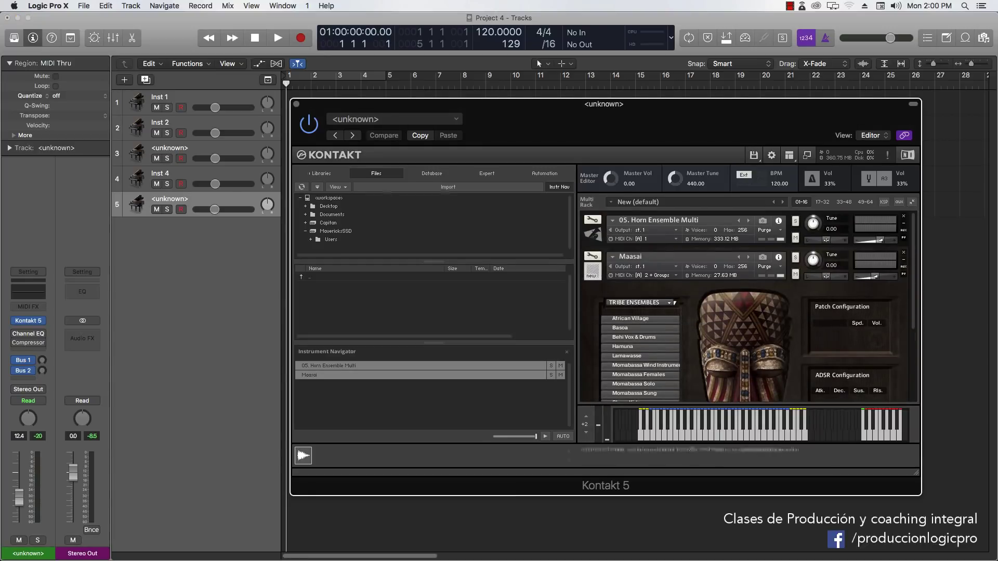
Return to the library list, look through it, and remove the Maasai instrument from the rack
click(321, 173)
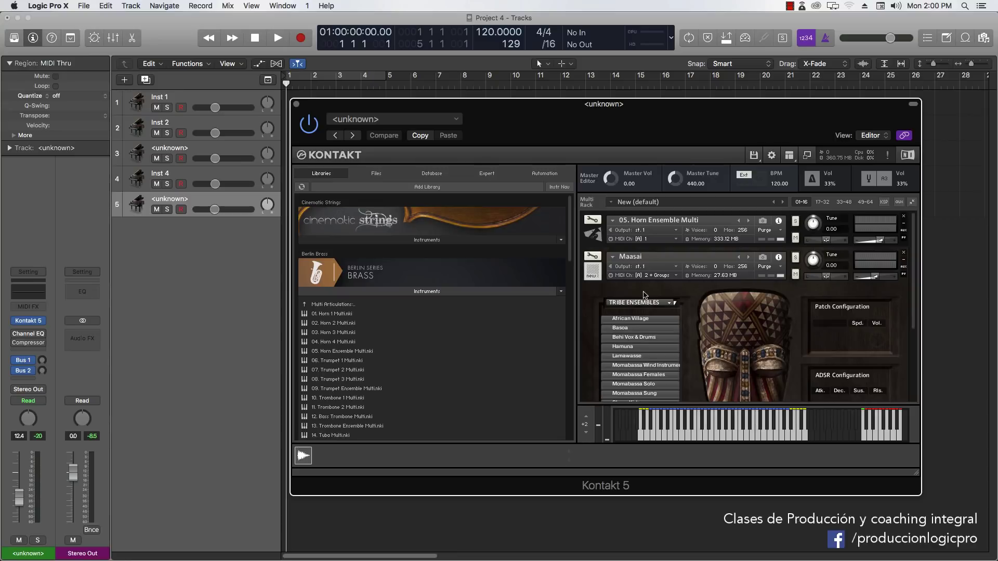
scroll(464, 269, down, 15)
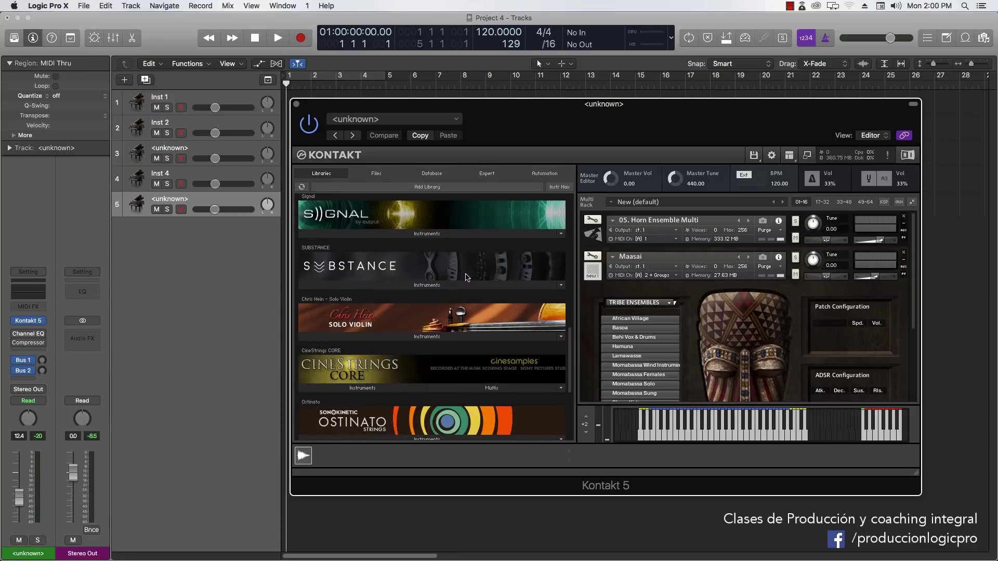
scroll(469, 277, up, 5)
scroll(470, 277, up, 10)
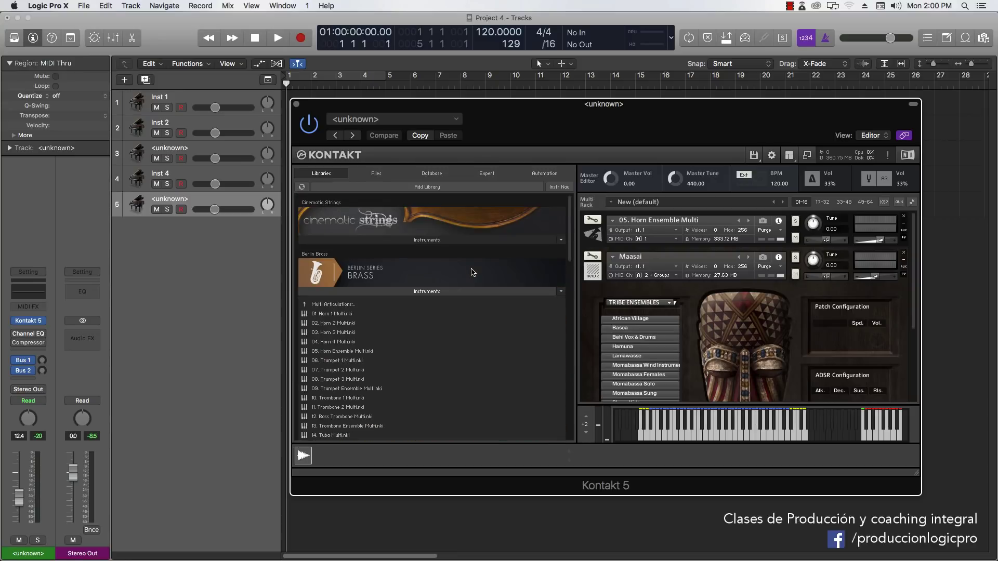
scroll(723, 338, down, 3)
scroll(706, 329, up, 2)
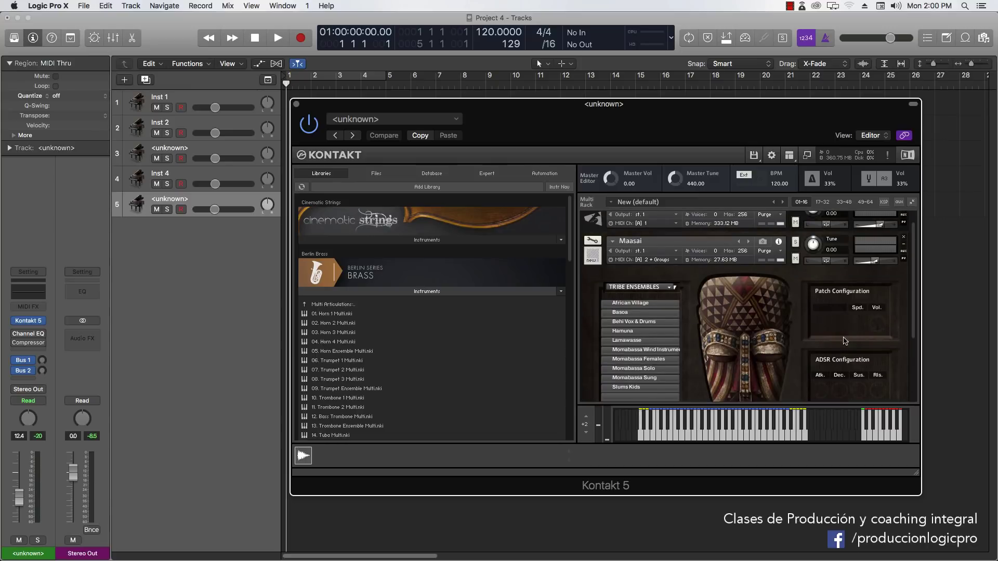
click(904, 239)
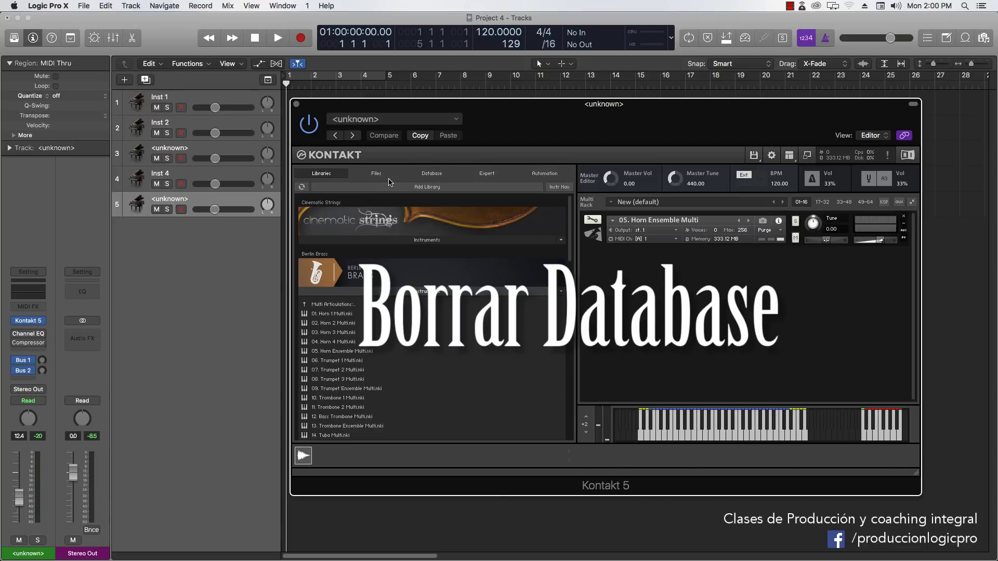
Examine the full folder paths of the libraries listed in the Database options and close the dialog
click(432, 174)
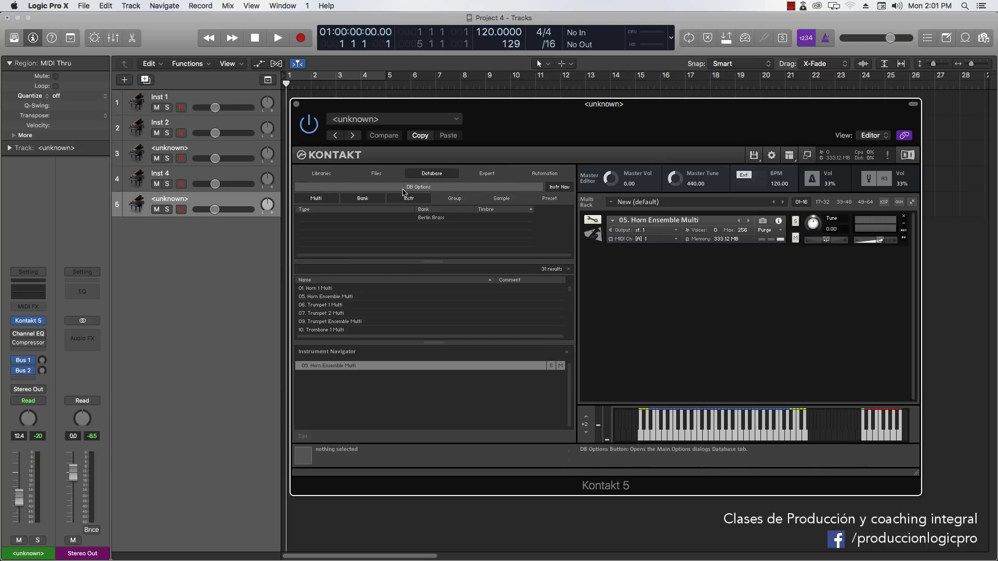
click(421, 188)
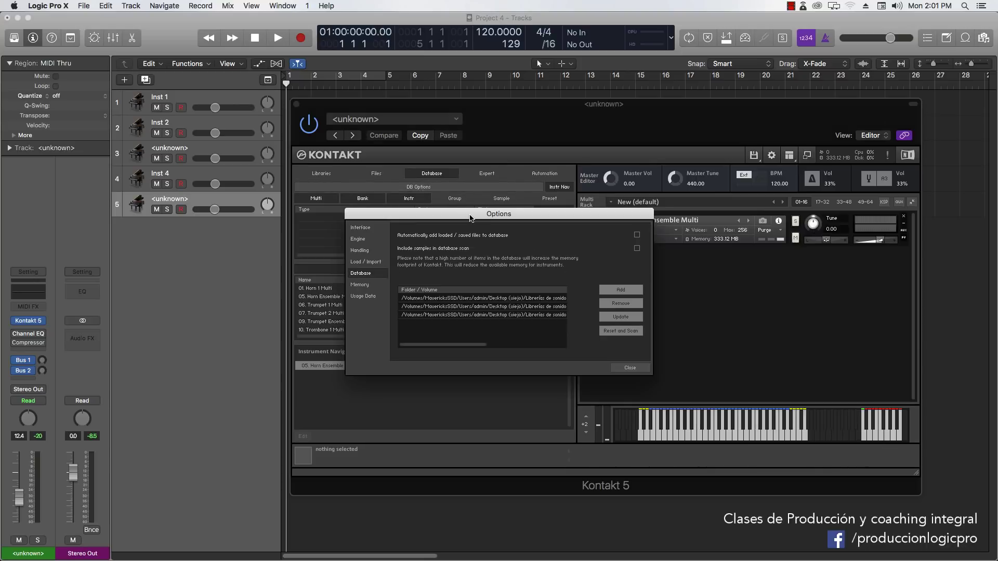
drag(514, 341, 603, 341)
click(571, 298)
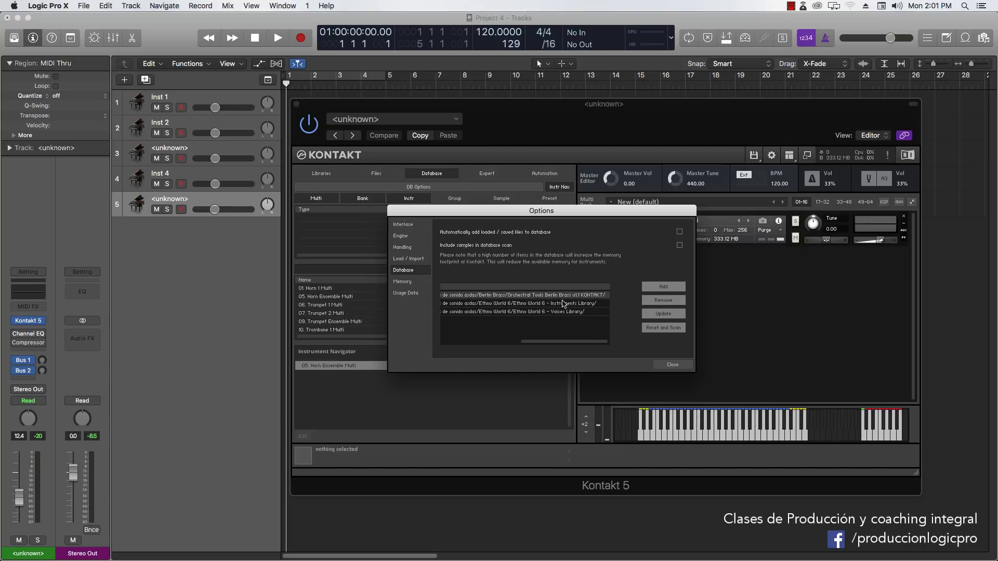
click(563, 303)
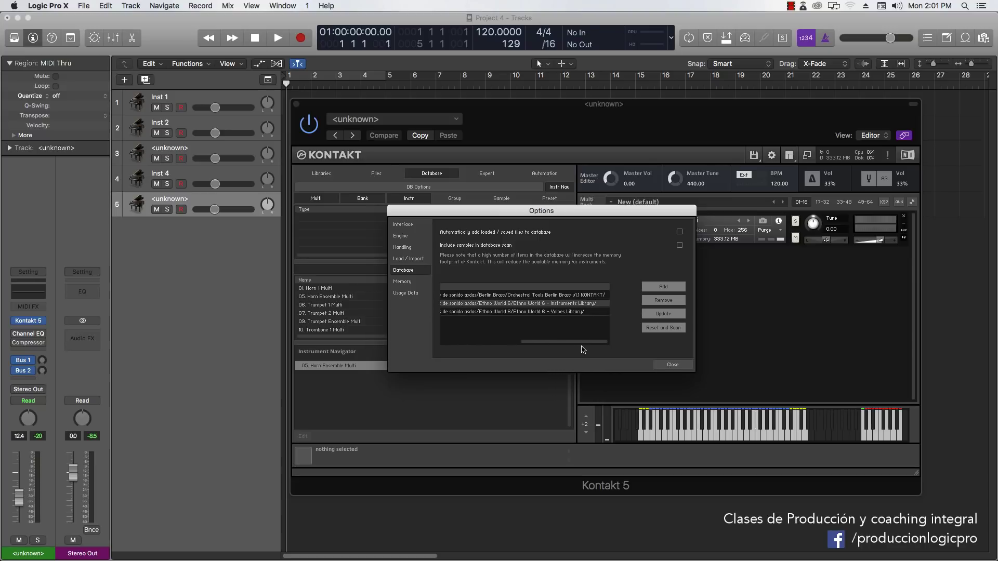
mouse_move(582, 347)
mouse_down()
mouse_move(497, 345)
mouse_move(600, 343)
mouse_up()
click(671, 364)
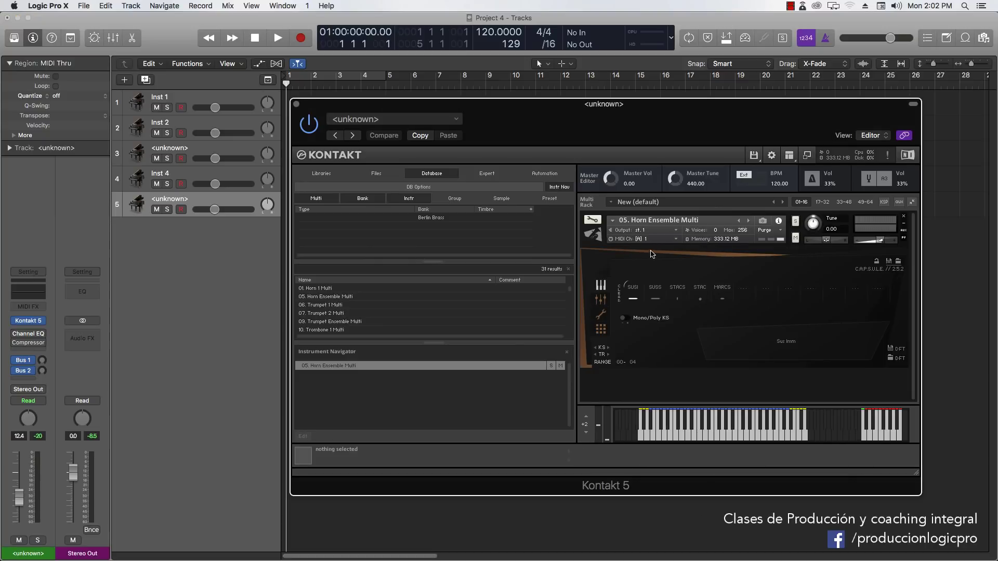
Collapse the Horn Ensemble Multi instrument and add 03. Horn 3 Multi from the Berlin Brass library to the rack
click(593, 234)
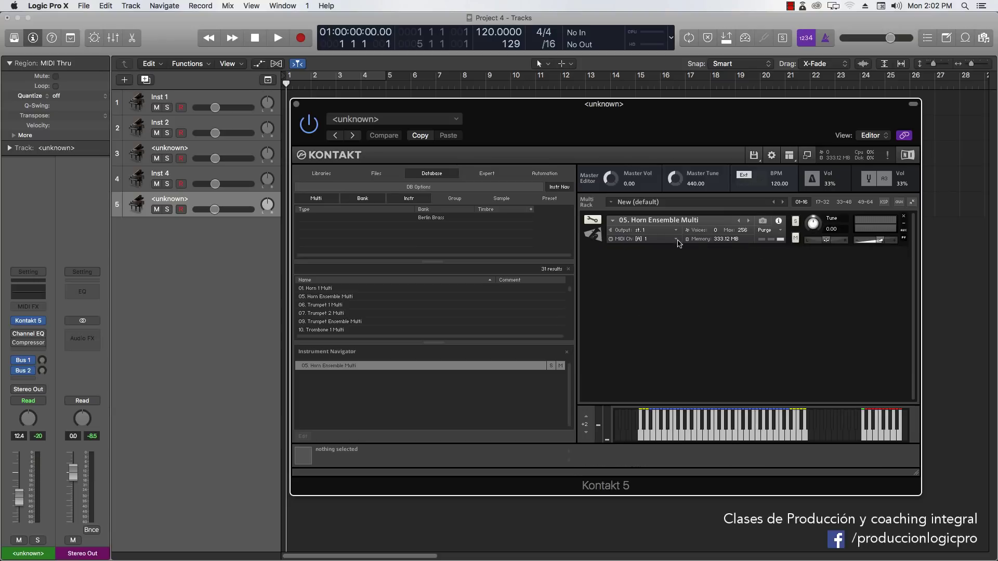
drag(590, 131, 589, 107)
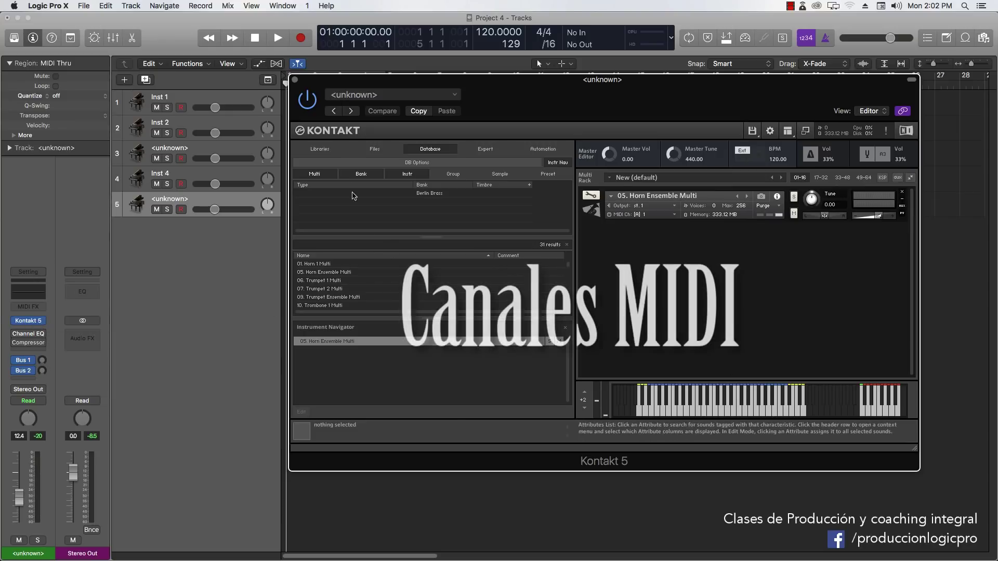
click(319, 148)
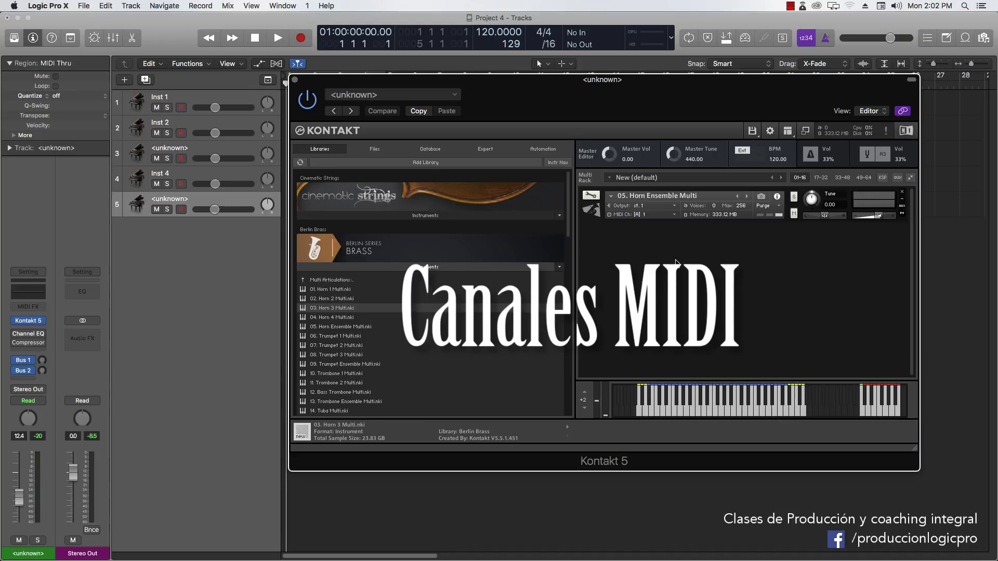
drag(684, 306, 684, 307)
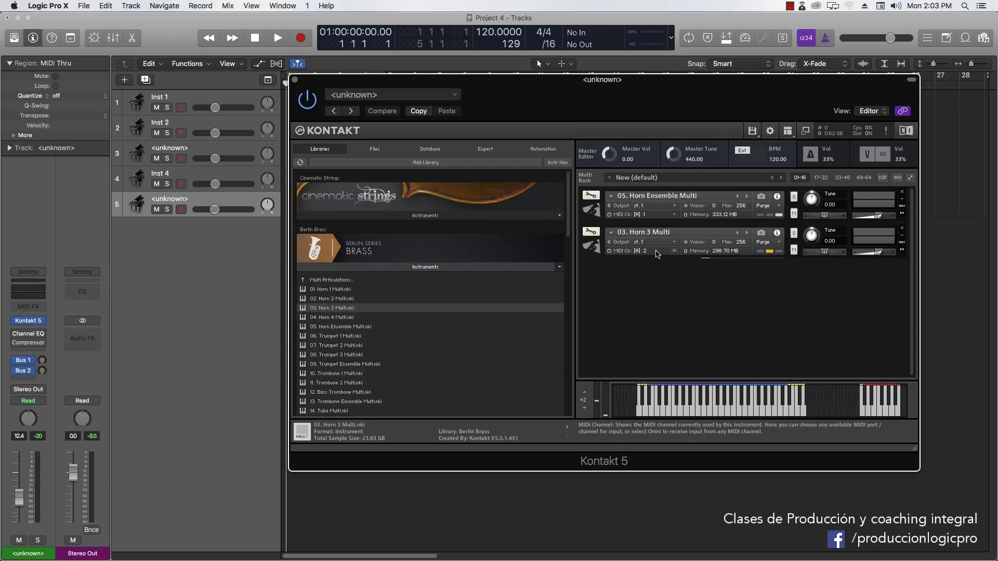
Set the MIDI channel of 03. Horn 3 Multi to channel 1 of Port A
click(676, 252)
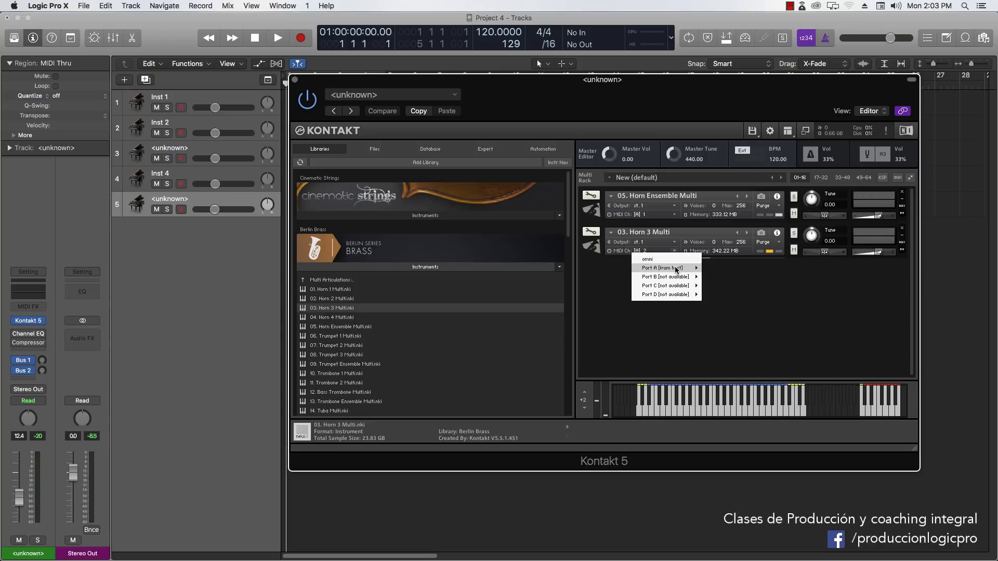
mouse_move(678, 269)
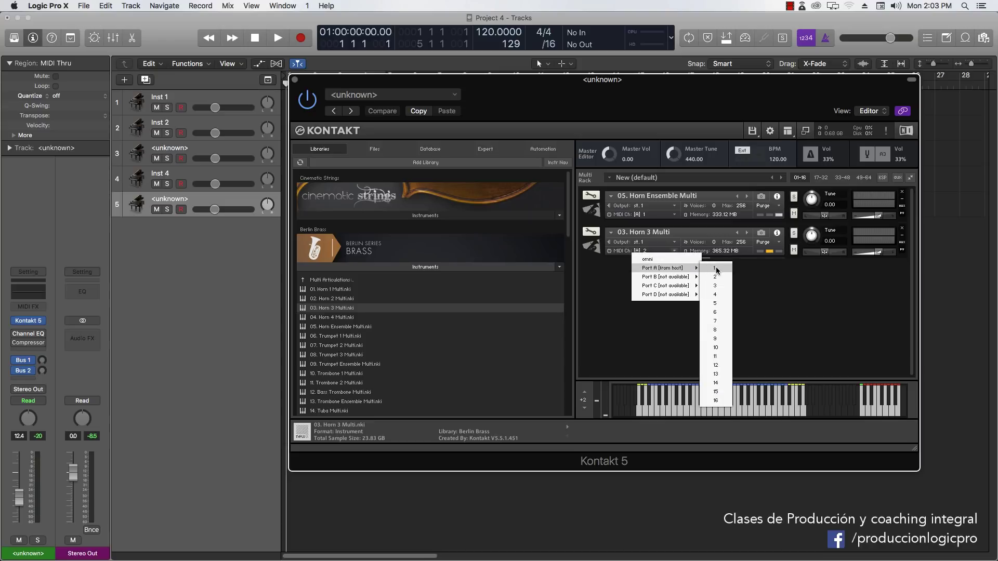
click(719, 271)
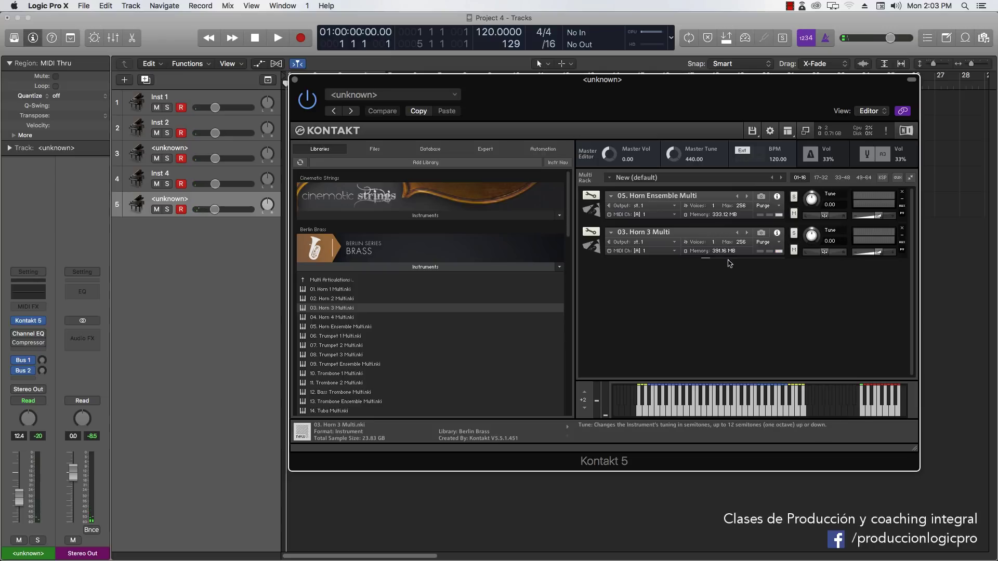
Look at the MIDI port choices of 05. Horn Ensemble Multi and remove 03. Horn 3 Multi from the rack
click(669, 214)
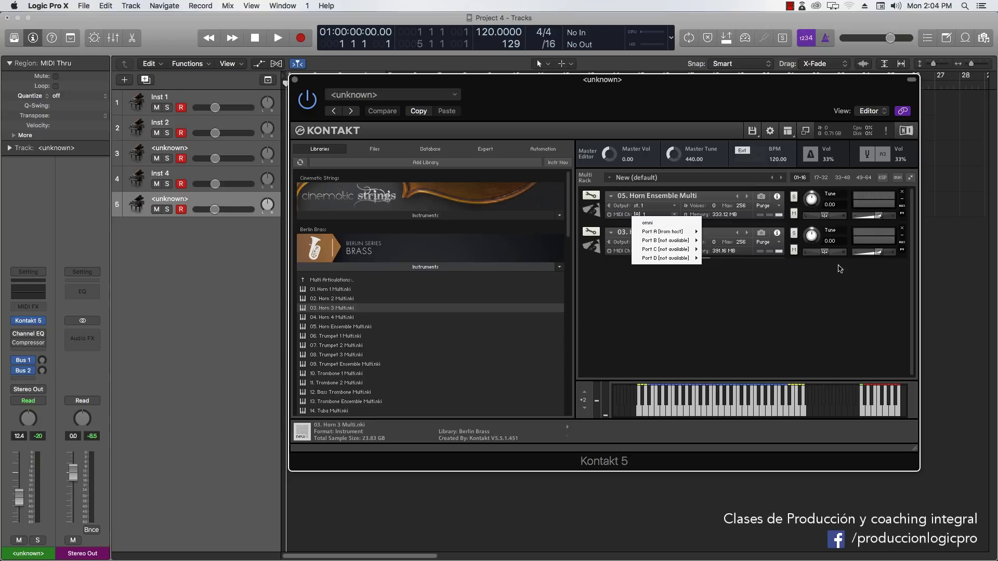
click(833, 323)
key(Delete)
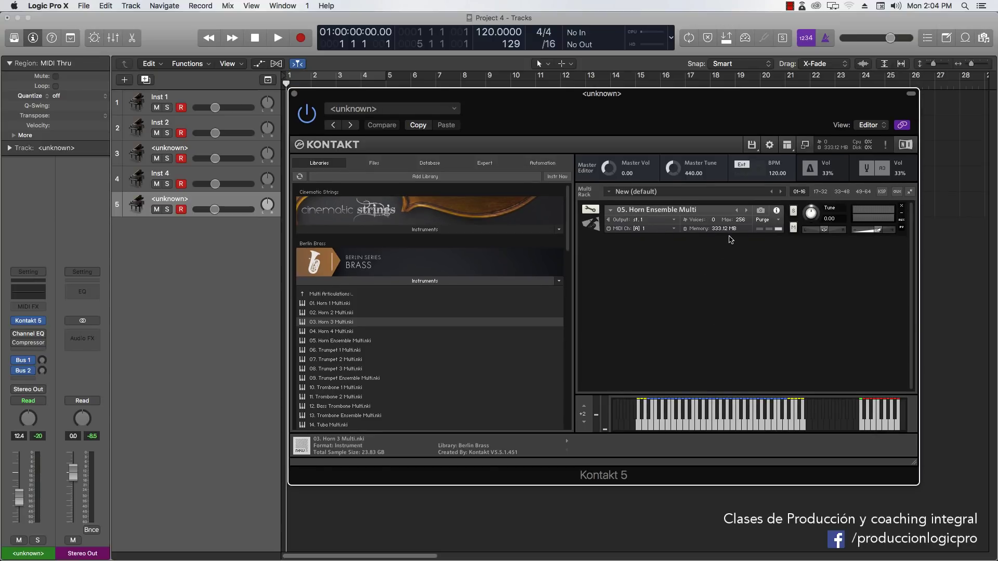
Examine the memory server and instrument preload buffer size settings in the Memory options and close the dialog
click(770, 151)
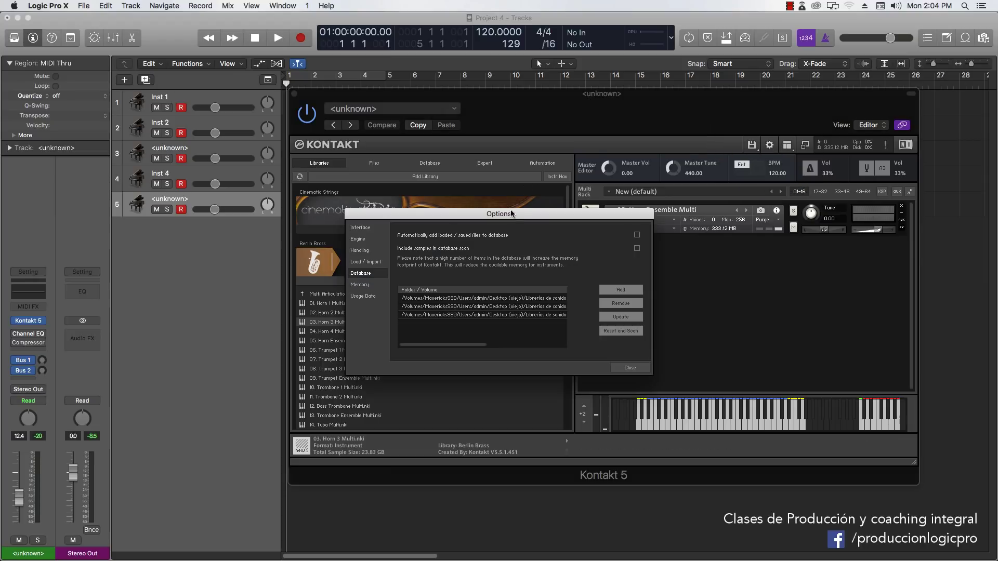
drag(511, 213, 681, 215)
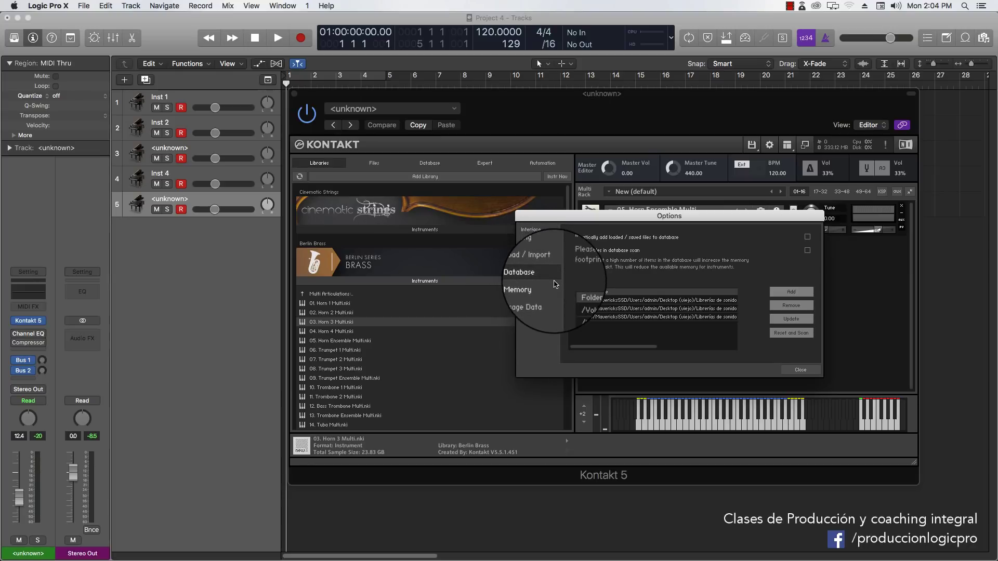
click(533, 288)
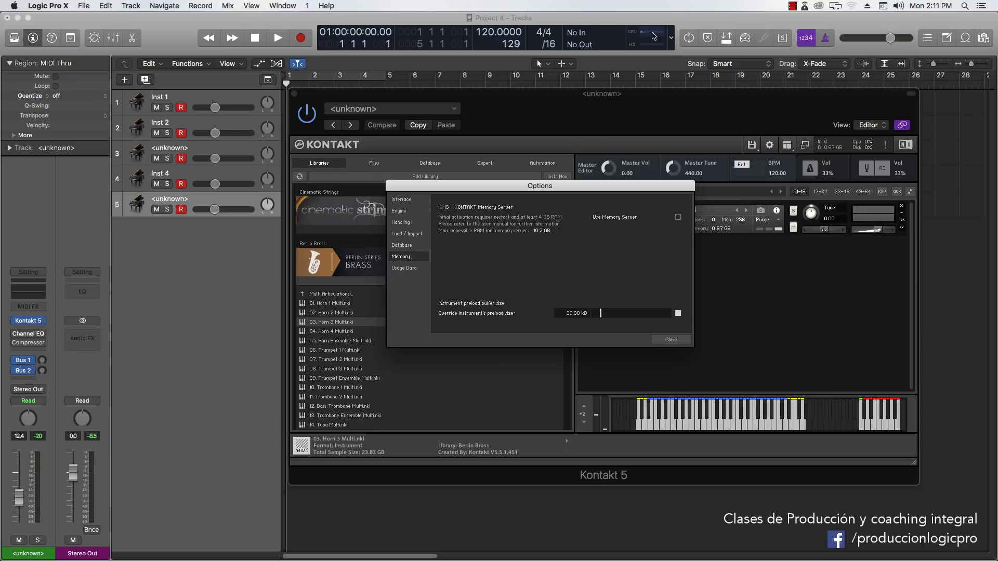
click(671, 340)
Show the CPU/HD meter beside the plug-in window, compare it with the preload size setting in the Memory options, and close the options
click(649, 38)
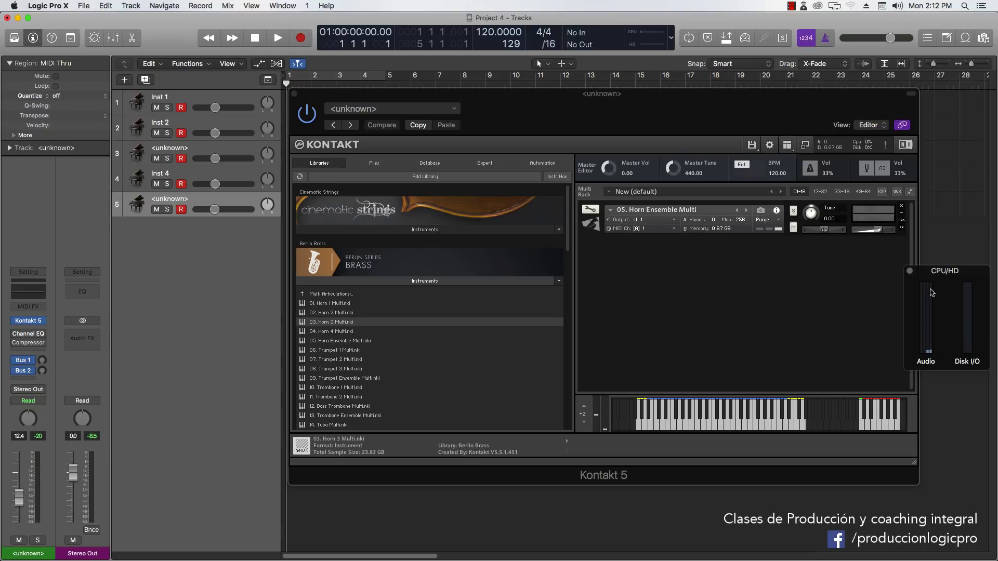
drag(941, 273, 855, 265)
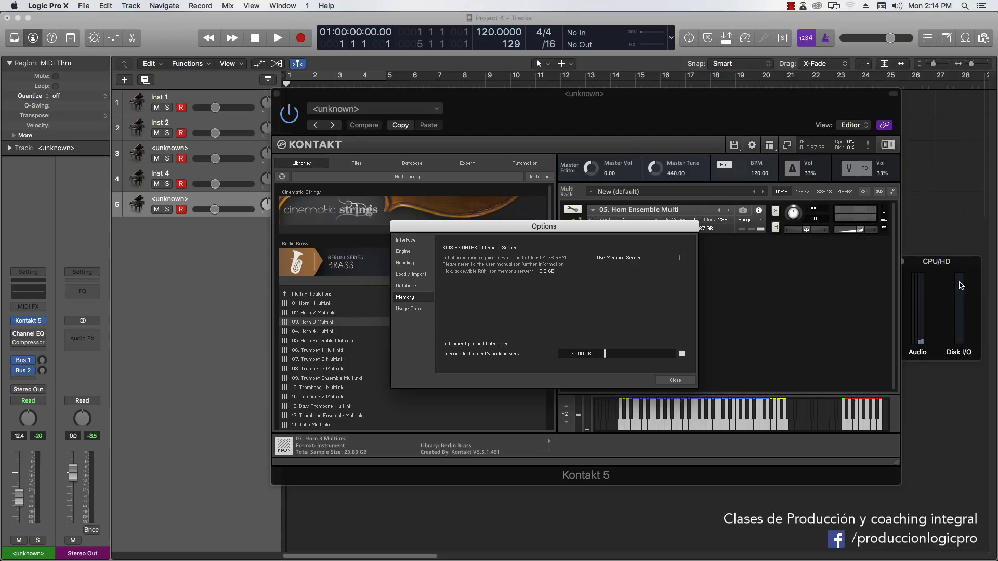
drag(963, 280, 969, 281)
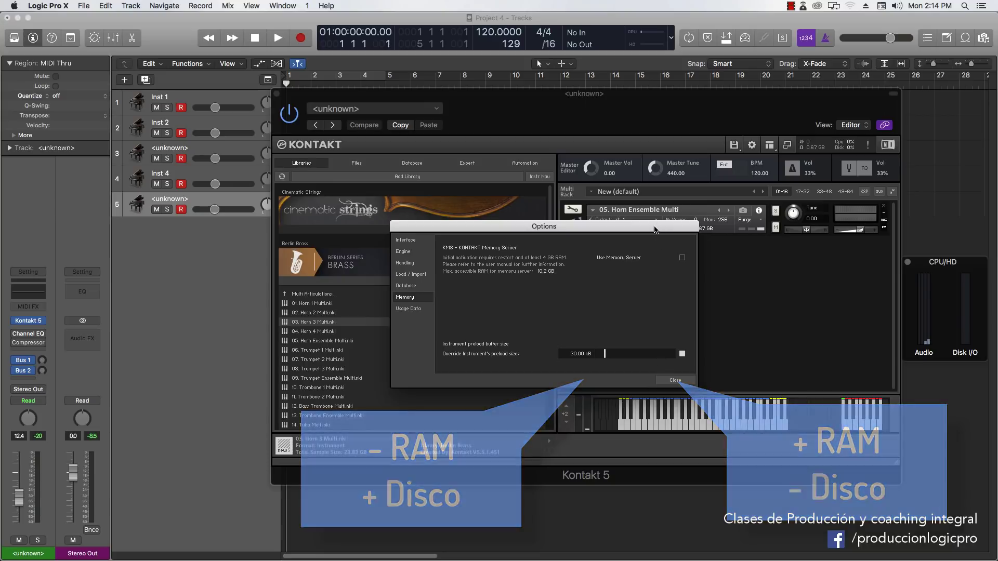
drag(654, 227, 639, 224)
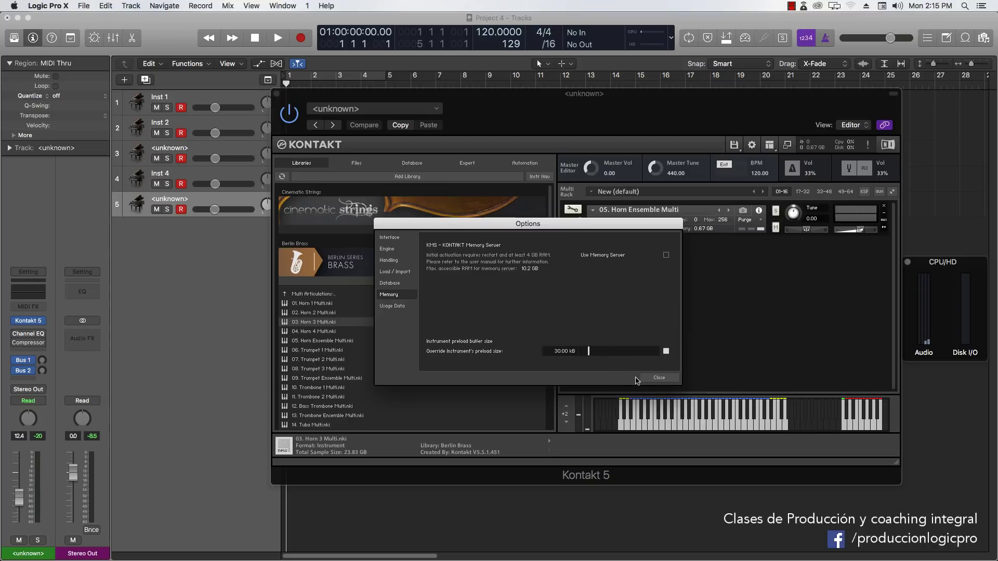
click(650, 384)
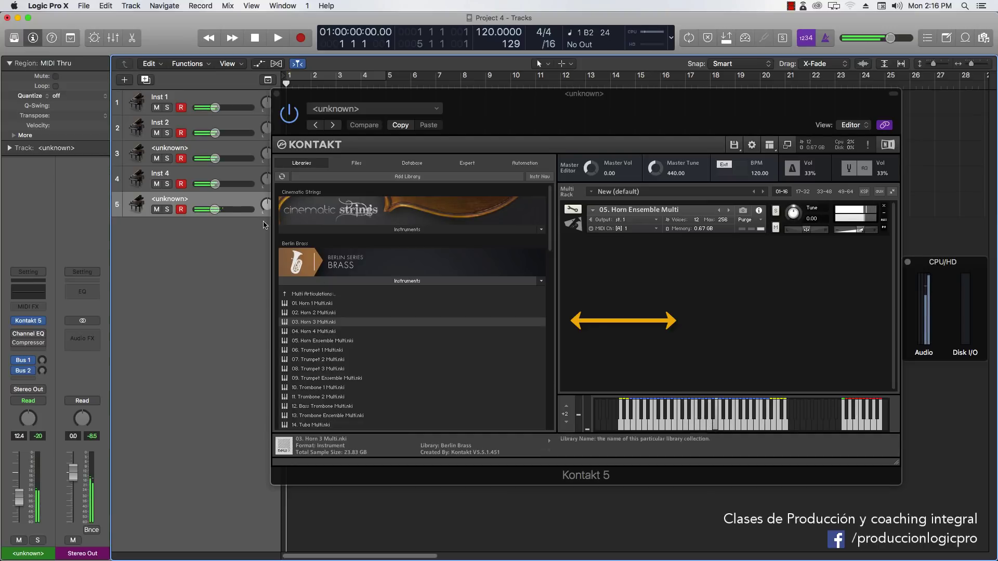
Disarm recording on tracks 1 to 4 and audition several notes of the horn ensemble on the on-screen keyboard
drag(182, 183, 182, 107)
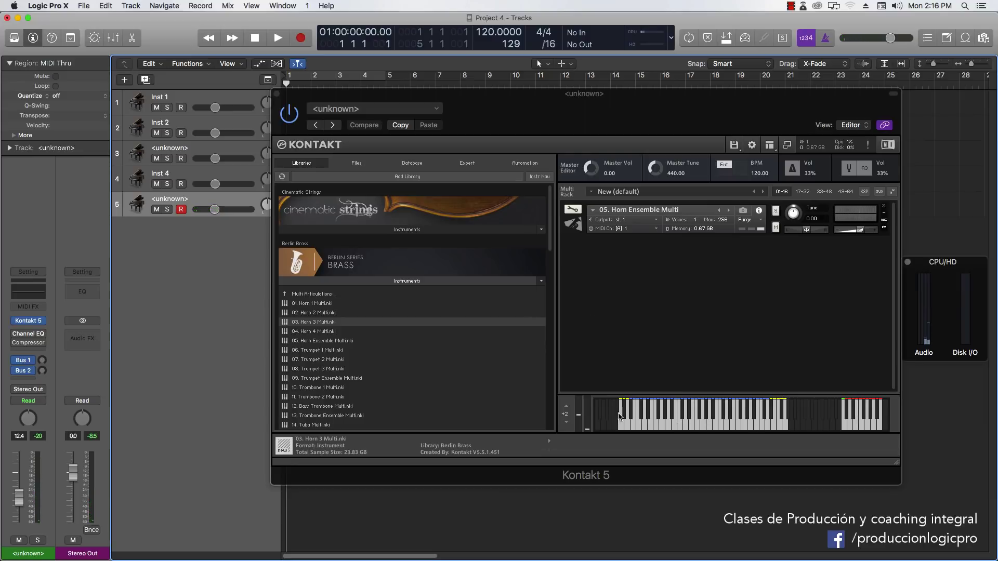
click(649, 419)
click(691, 419)
click(762, 420)
drag(399, 100, 456, 122)
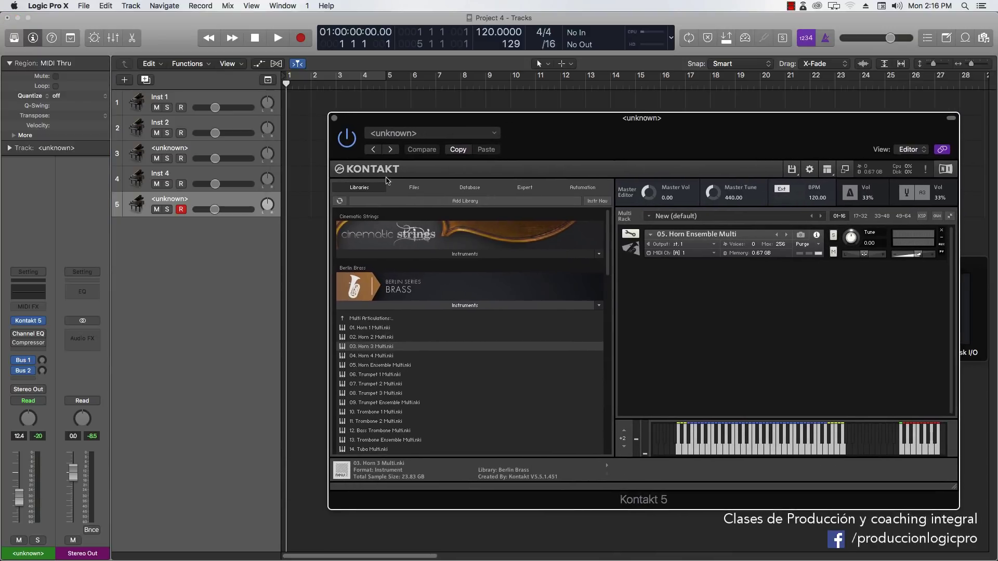
drag(607, 129, 539, 119)
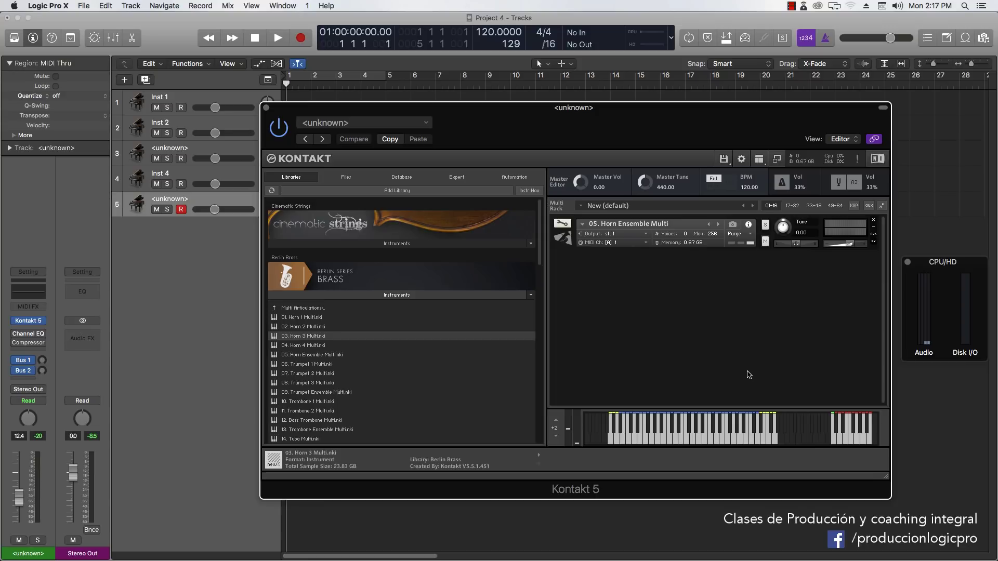
drag(598, 125, 654, 133)
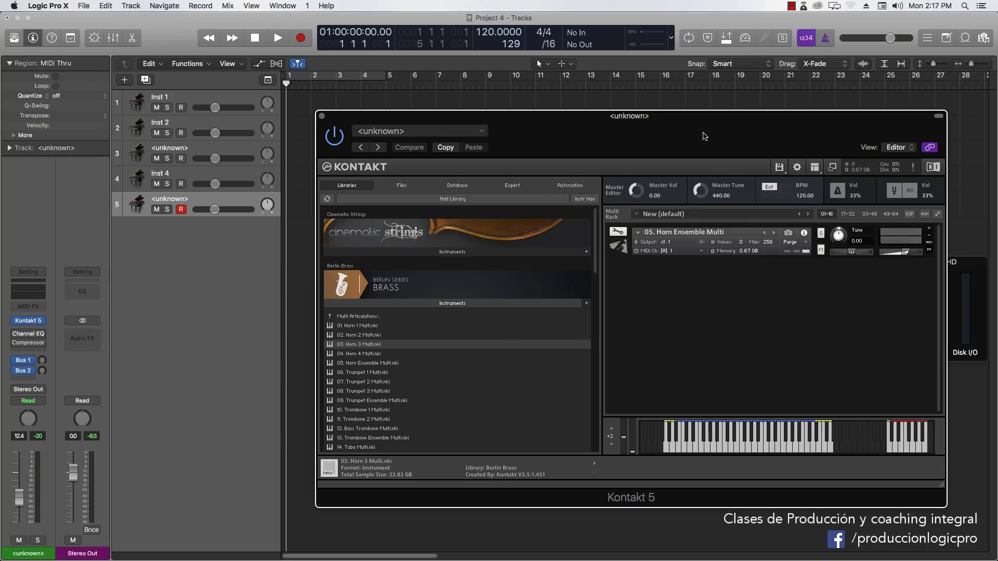
Examine the sample purge choices available for 05. Horn Ensemble Multi
drag(704, 134, 656, 138)
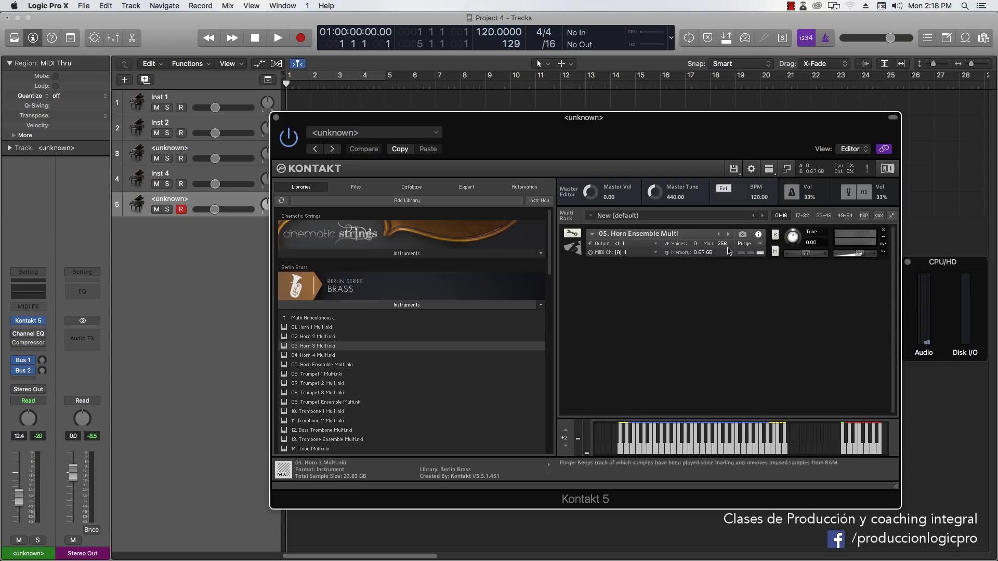
click(759, 244)
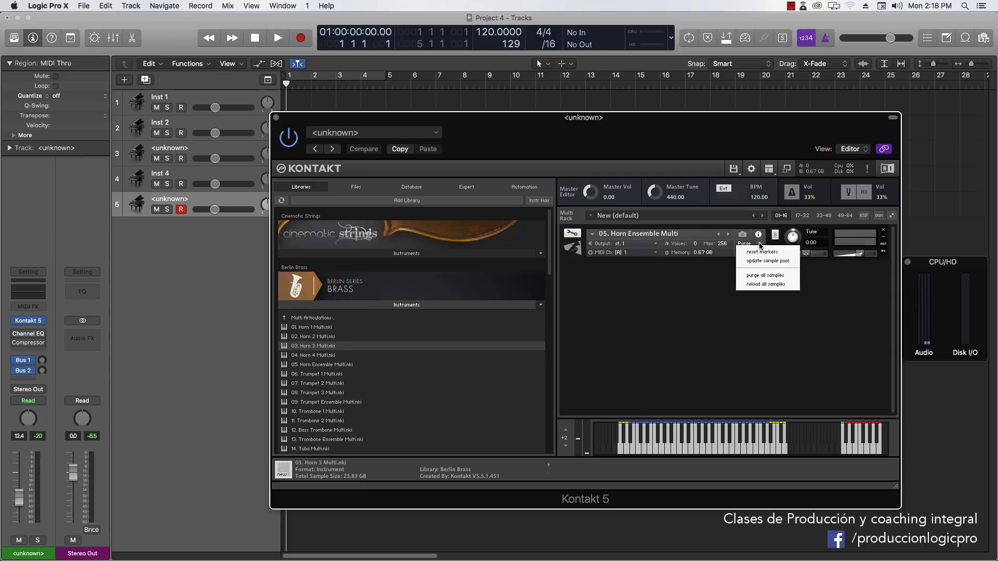
click(738, 367)
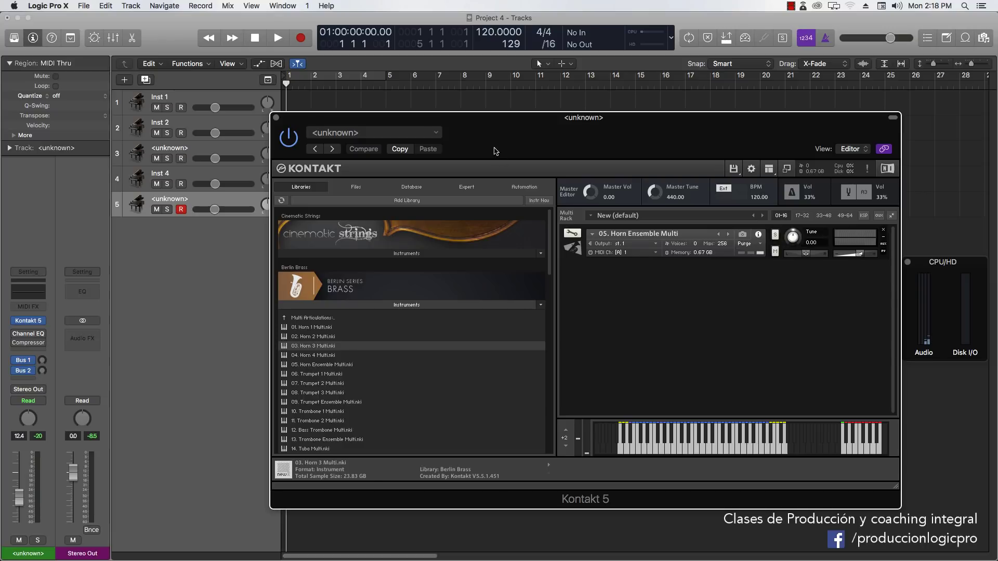
Uncover the start of the timeline and record a short MIDI region of the horn ensemble on track 5
drag(497, 134, 558, 135)
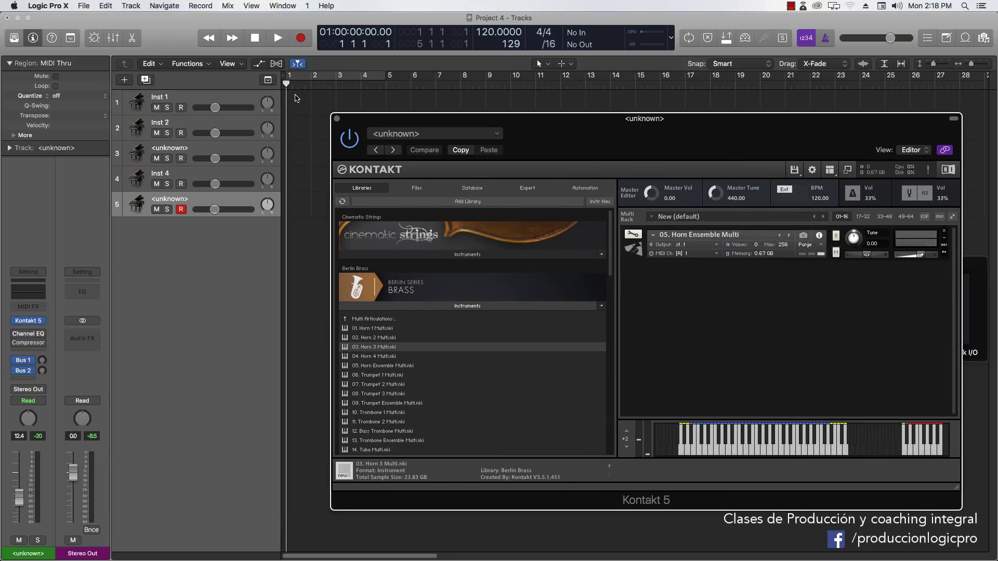
key(r)
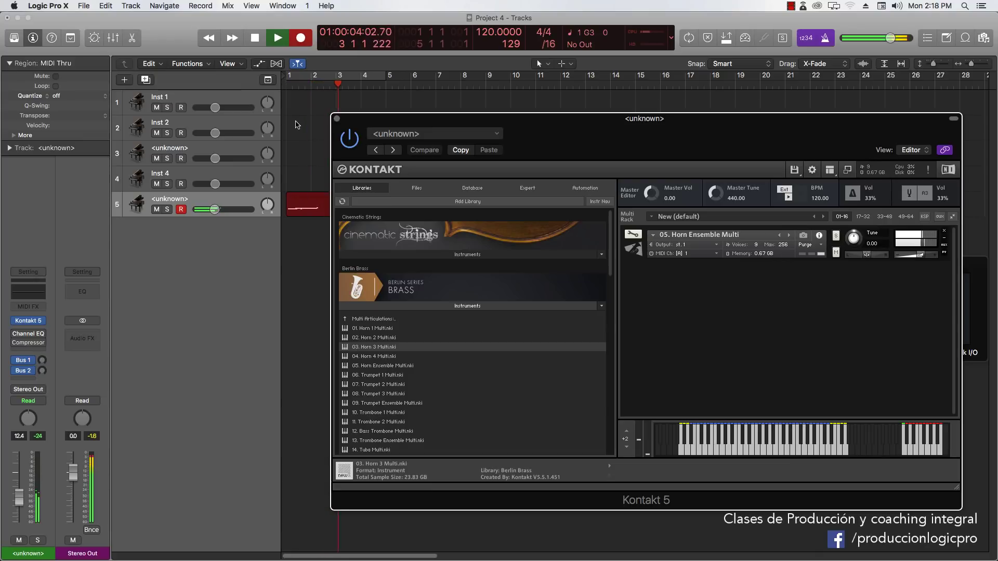
key(space)
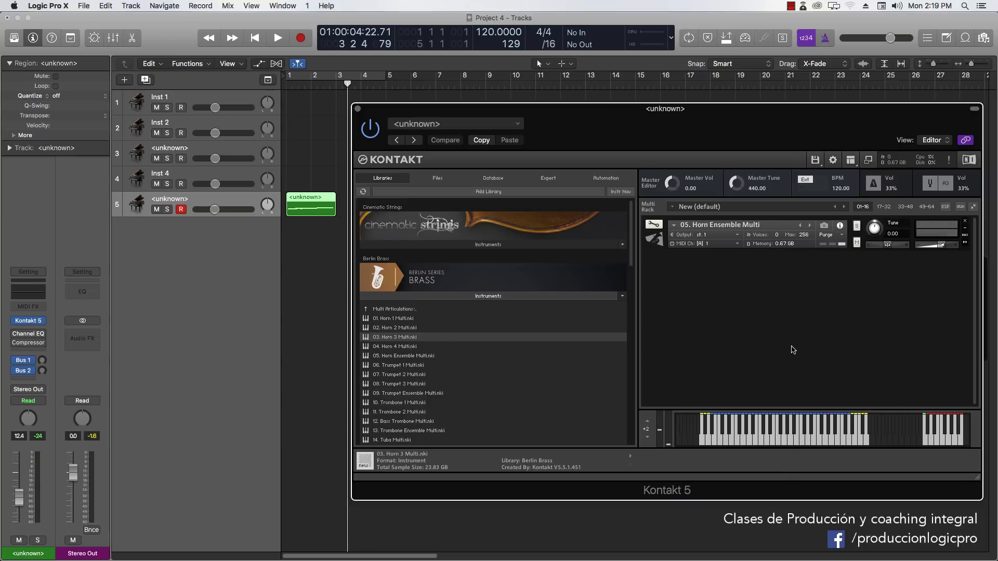
Review the purge choices of 05. Horn Ensemble Multi and purge all of its samples from memory
click(837, 239)
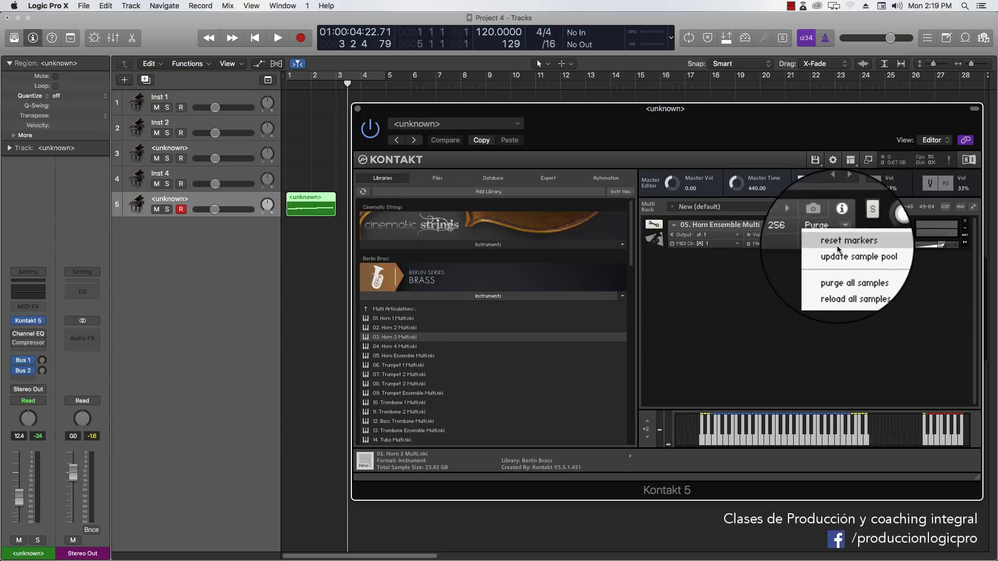
click(815, 286)
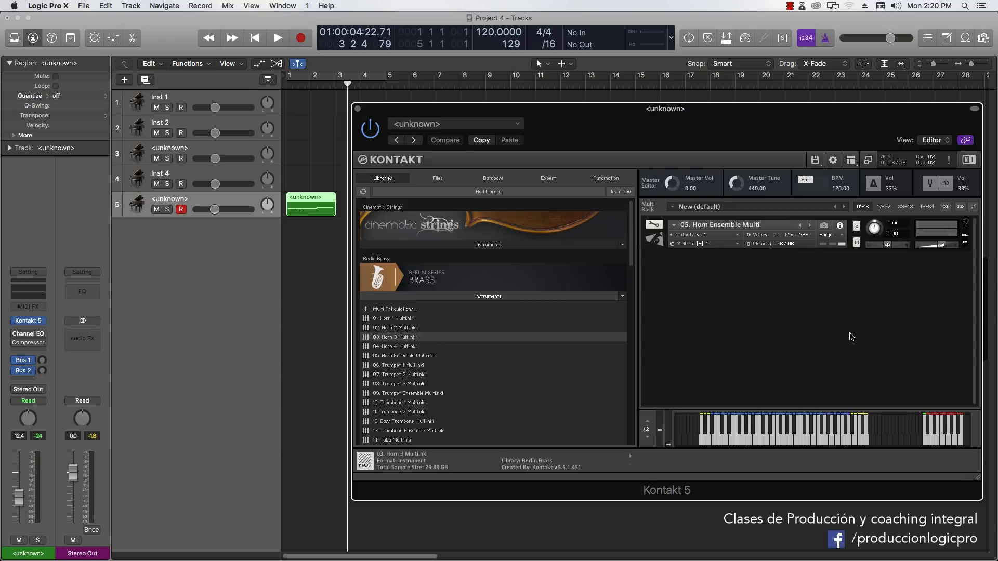
click(840, 237)
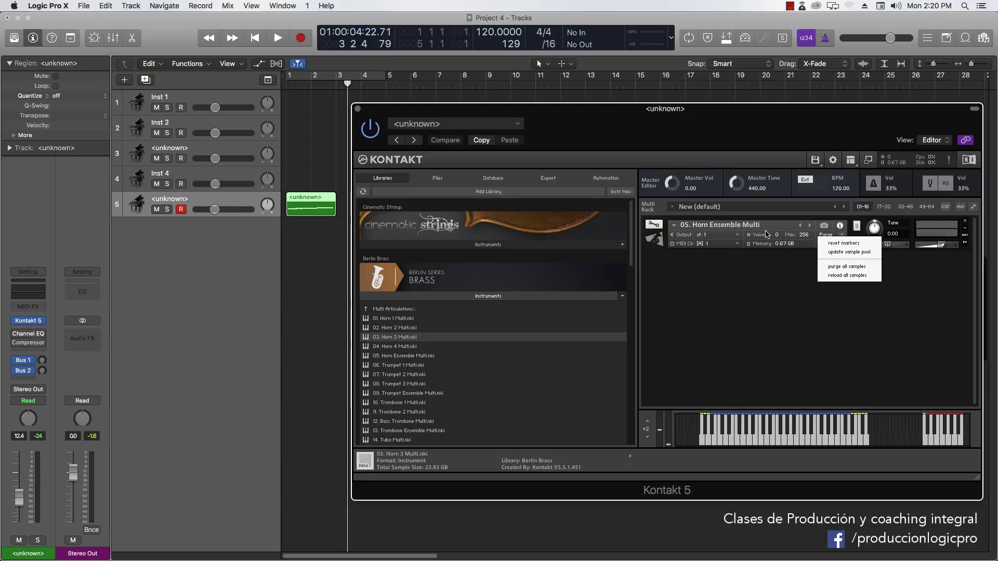
click(785, 273)
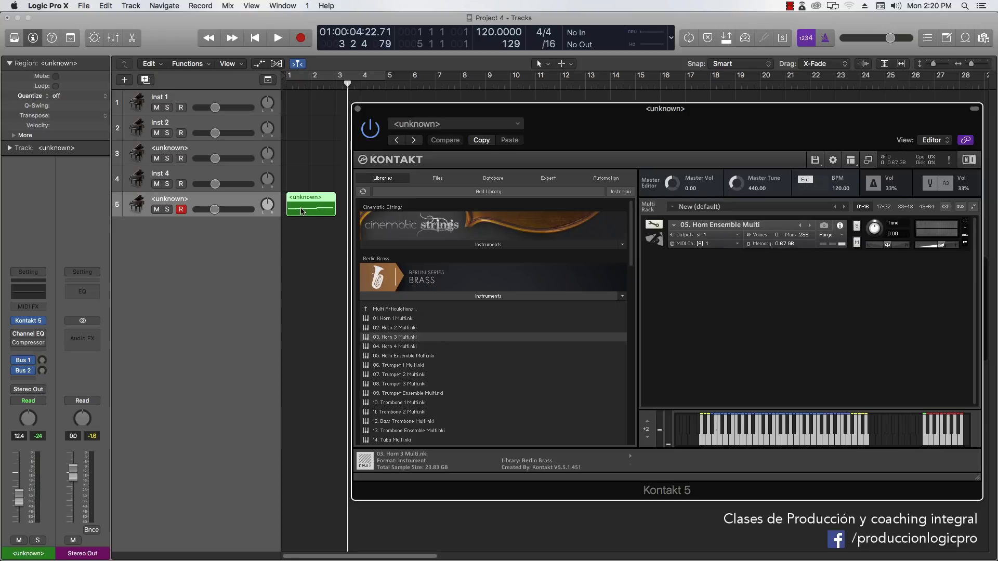
click(827, 234)
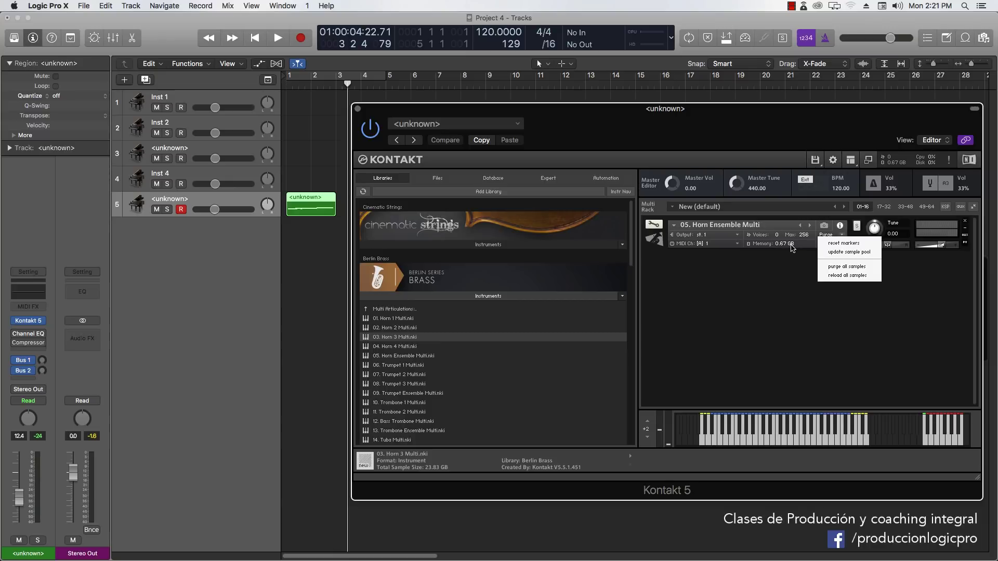
click(837, 253)
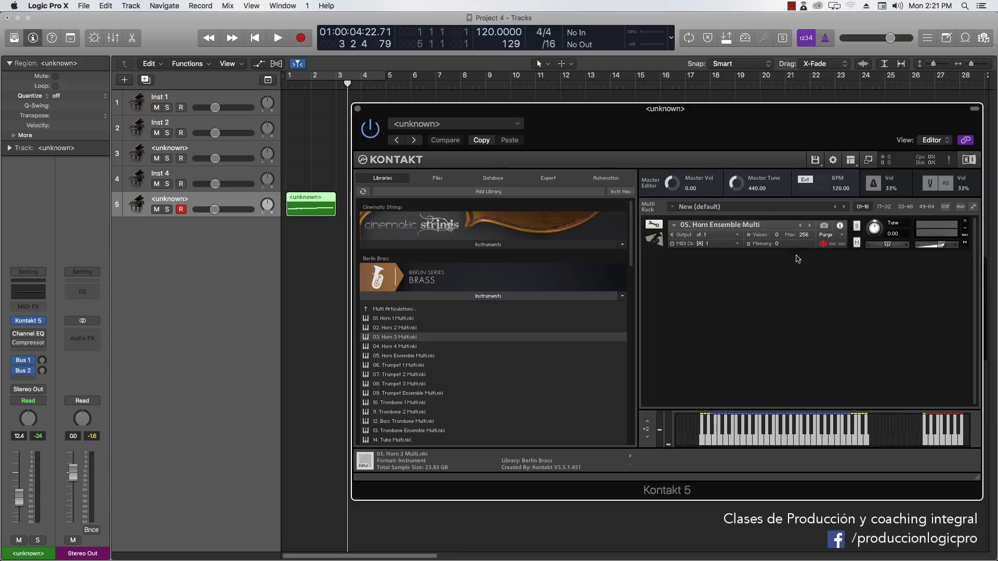
Return the playhead to bar 1, play the recorded region so its samples load on demand, and stop playback
click(287, 85)
click(284, 85)
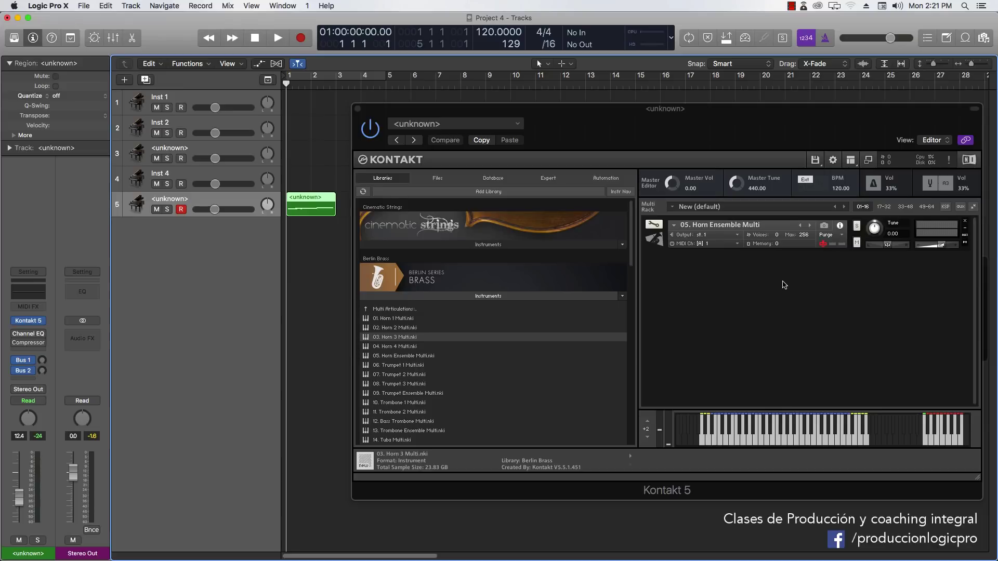
key(space)
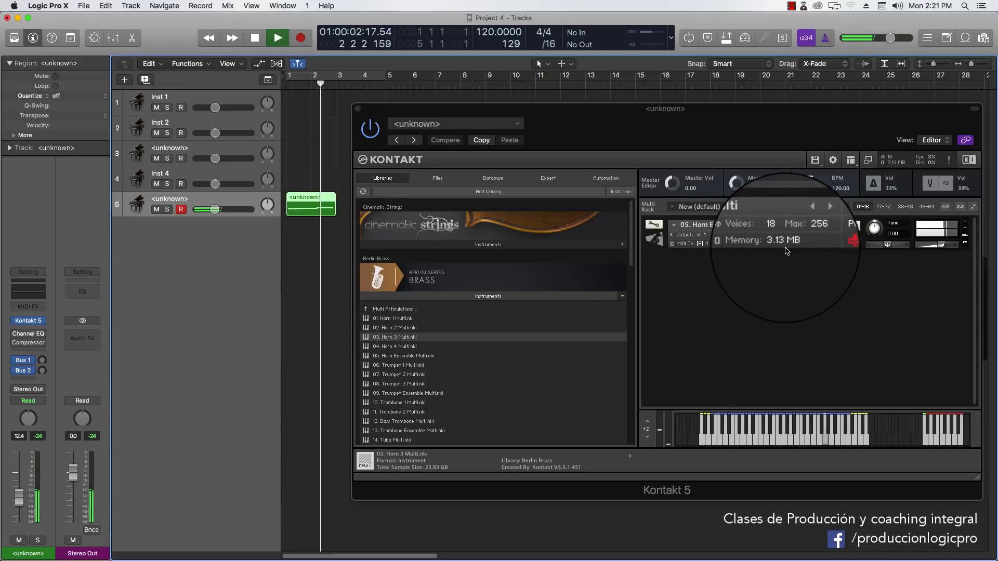
key(space)
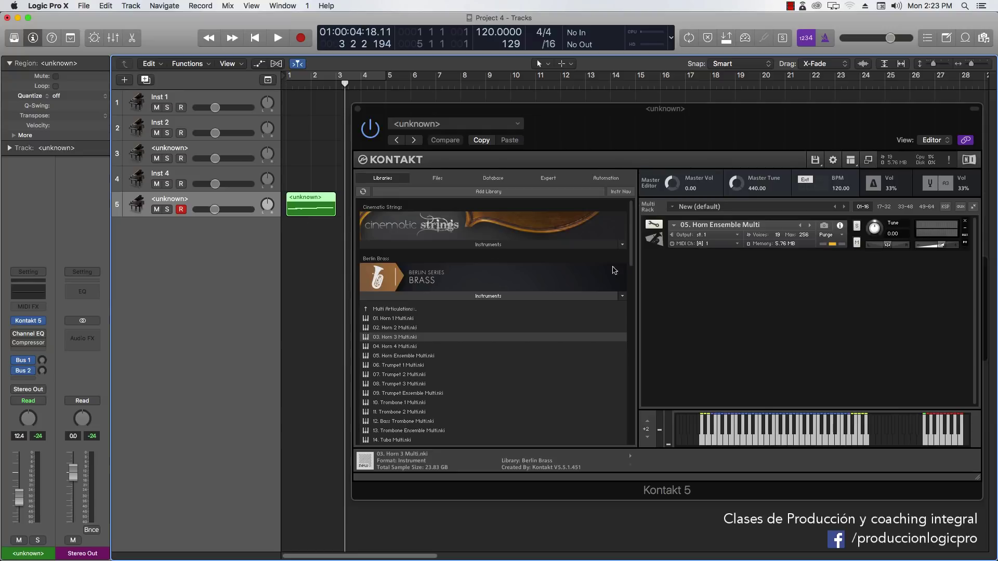
Reload all samples of 05. Horn Ensemble Multi into memory
click(838, 236)
click(792, 263)
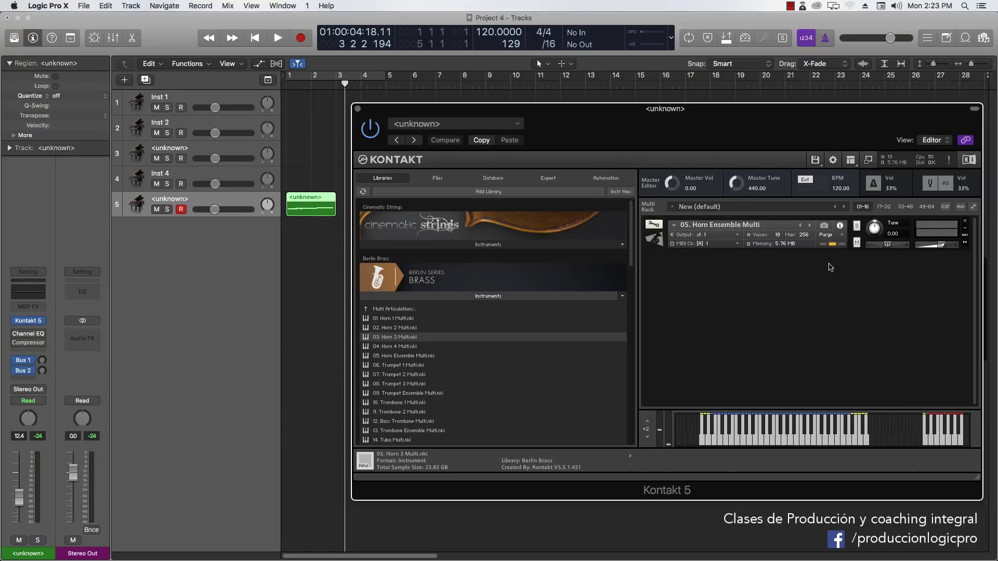
click(830, 237)
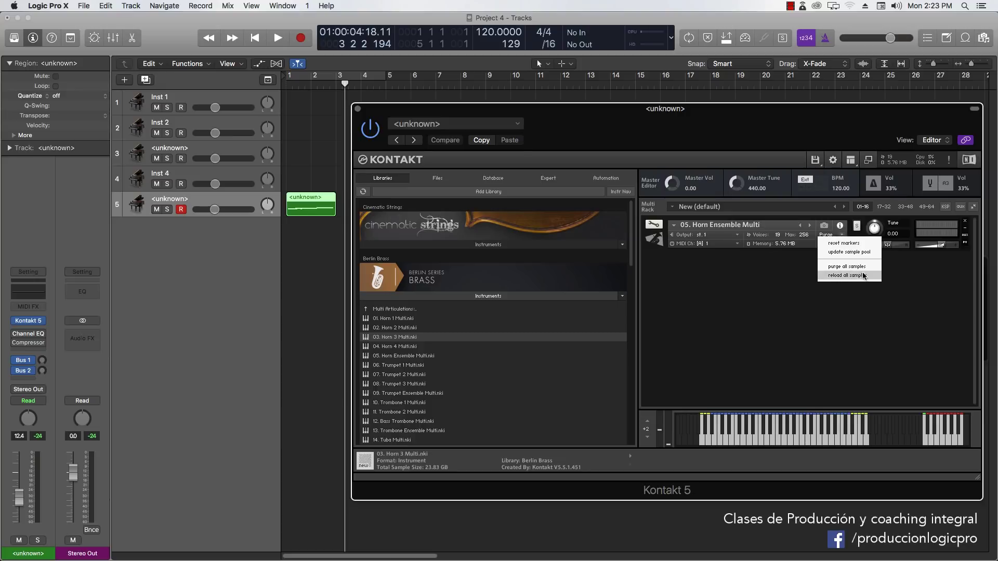
click(866, 278)
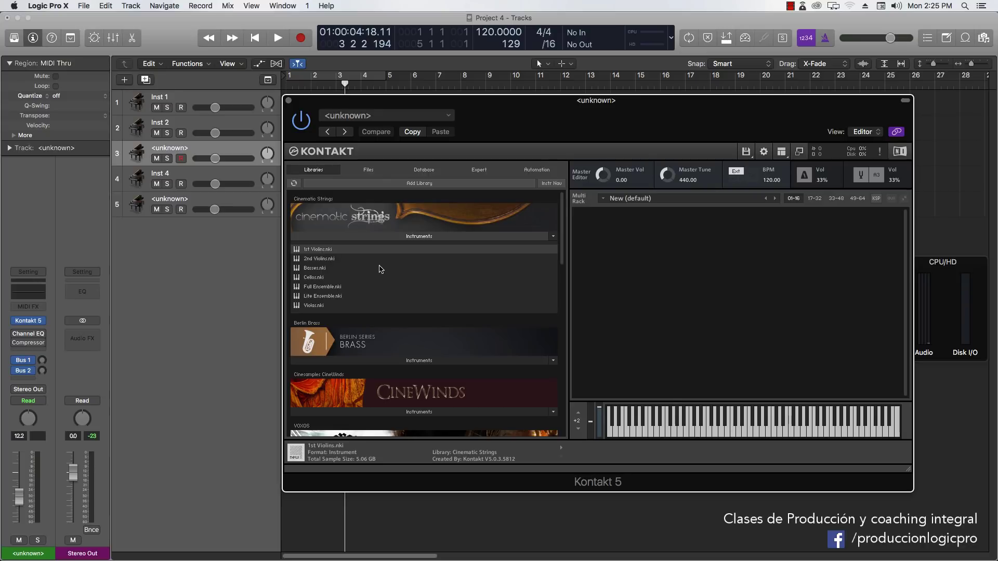
Load the Cellos instrument from the Cinematic Strings library and audition it on the virtual keyboard
click(319, 261)
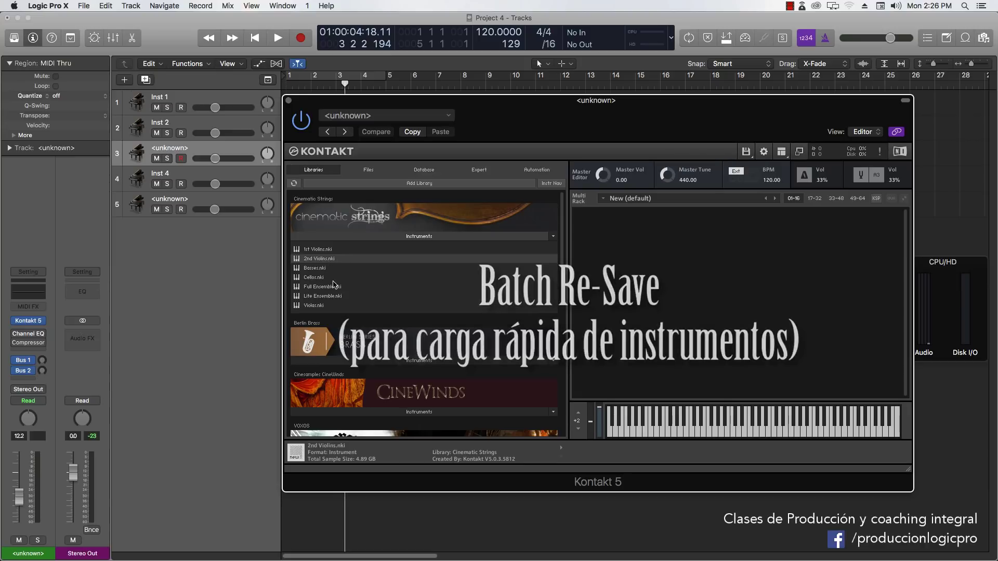
double_click(332, 278)
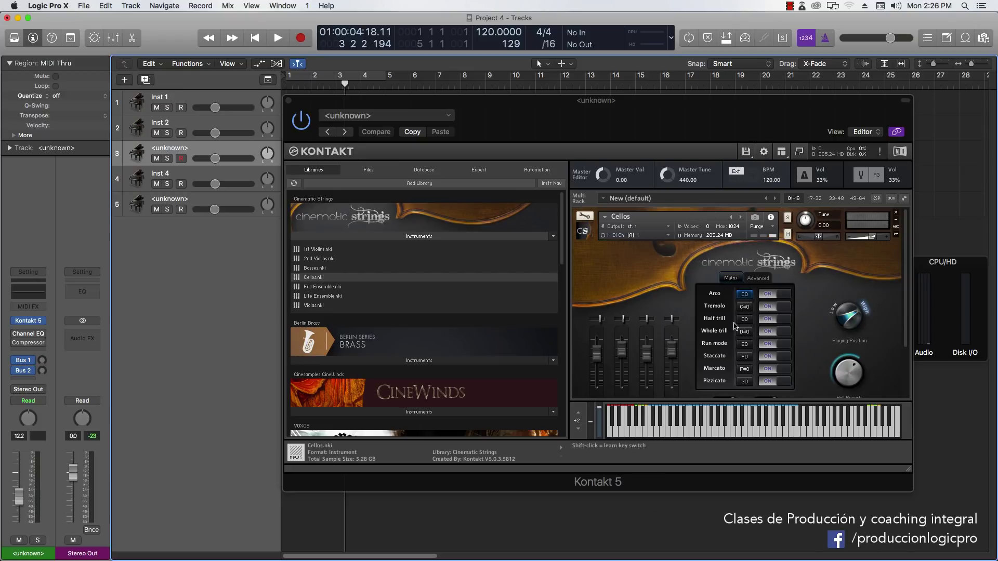
click(723, 433)
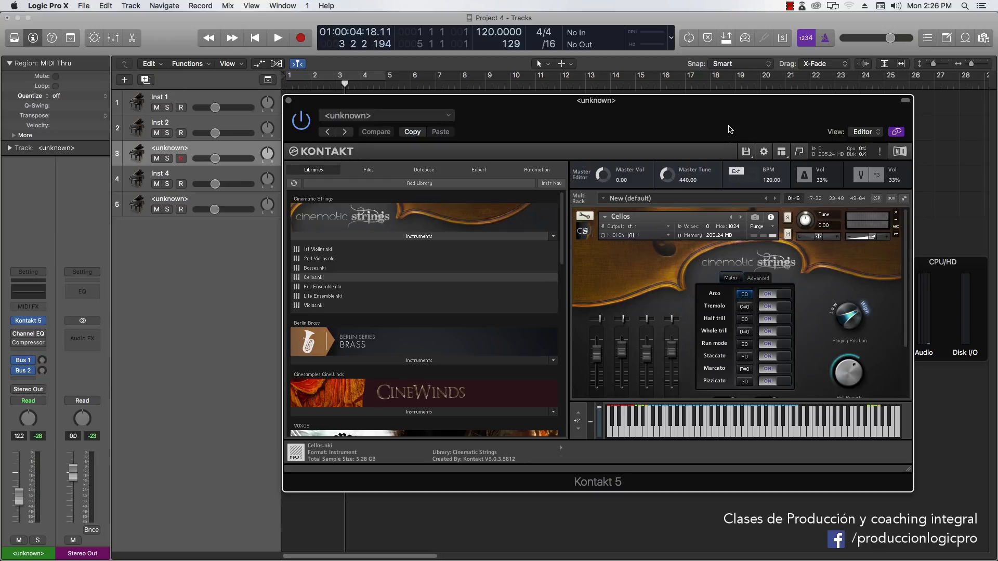
Start a Batch re-save to review its warning about altering multiple patches, and decline to proceed
drag(730, 127, 719, 118)
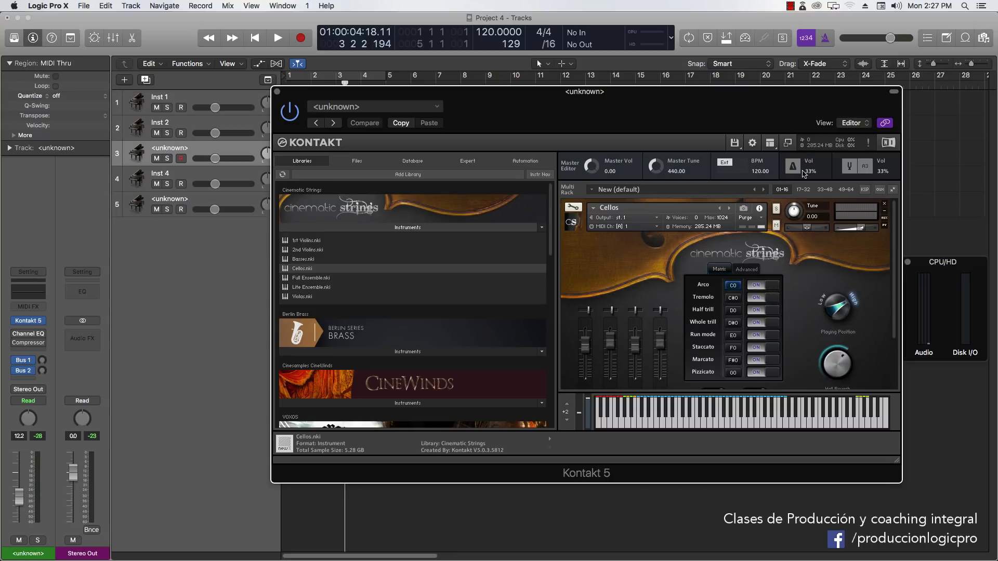
click(735, 143)
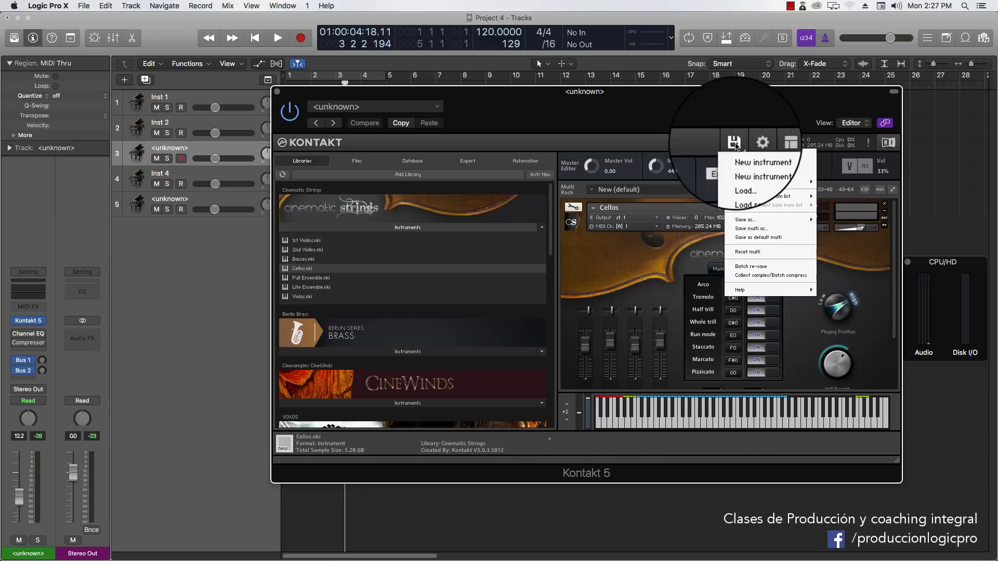
click(750, 267)
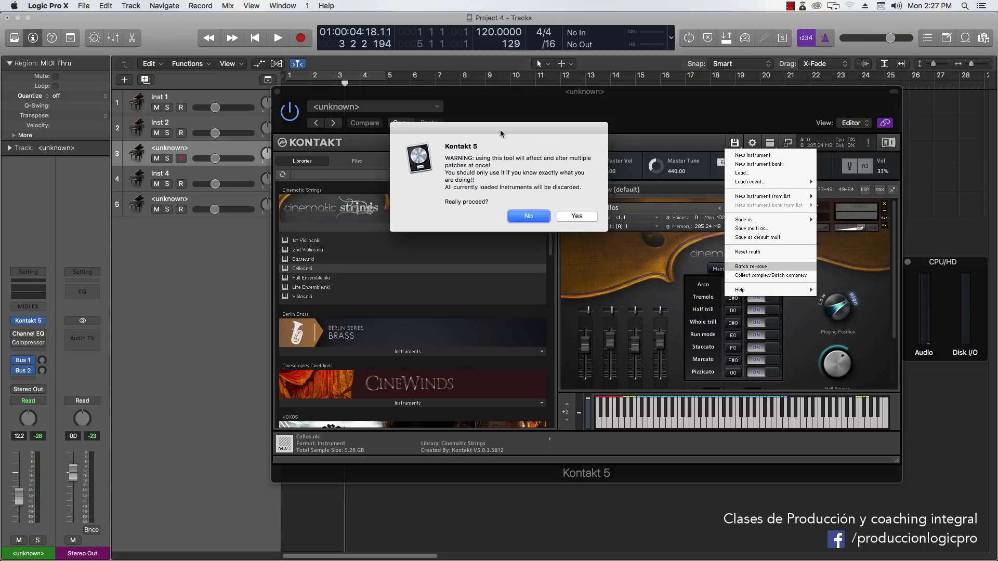
drag(537, 132, 614, 173)
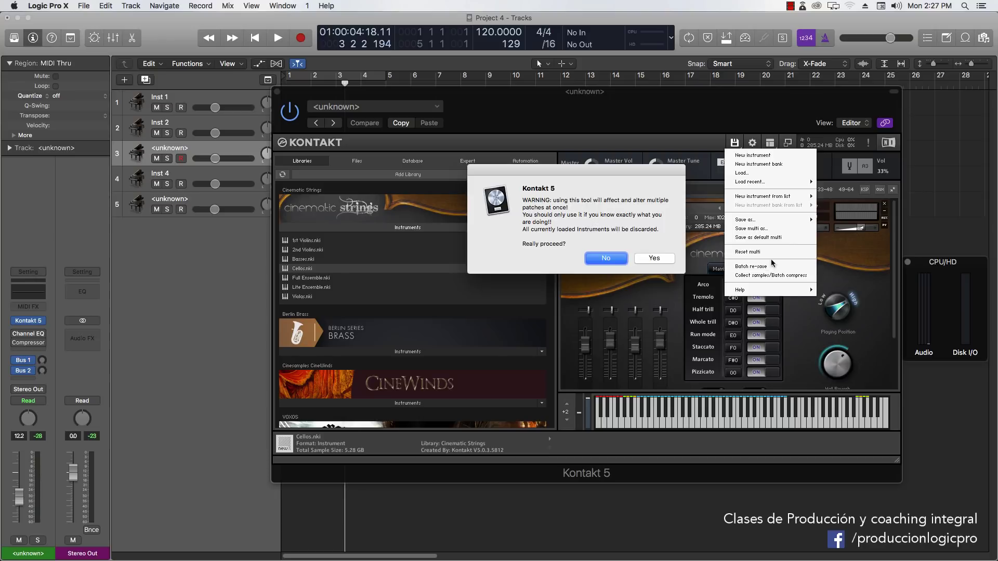
click(607, 259)
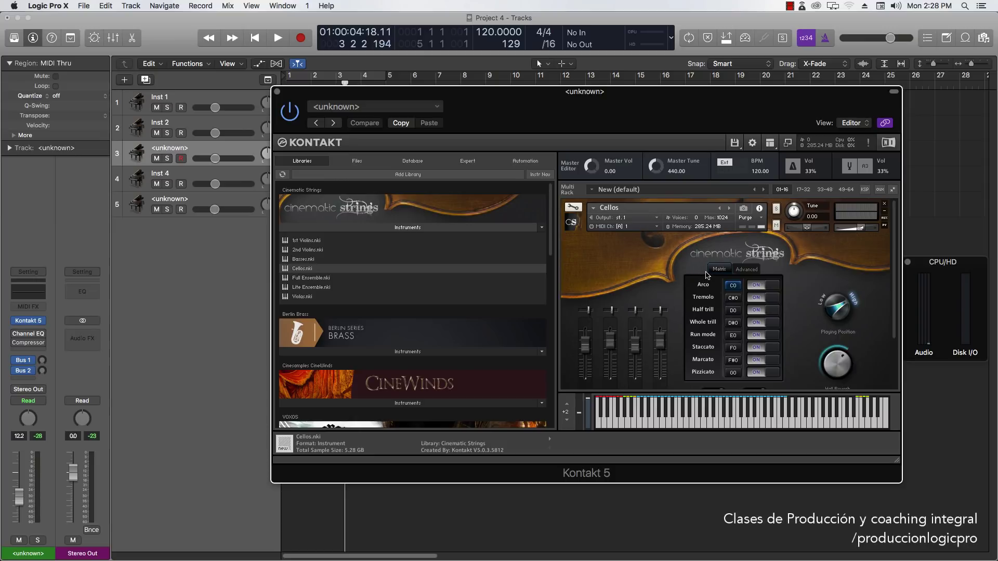
Expand the Berlin Brass instrument list, collapse the Cellos instrument and remove it from the rack
click(401, 351)
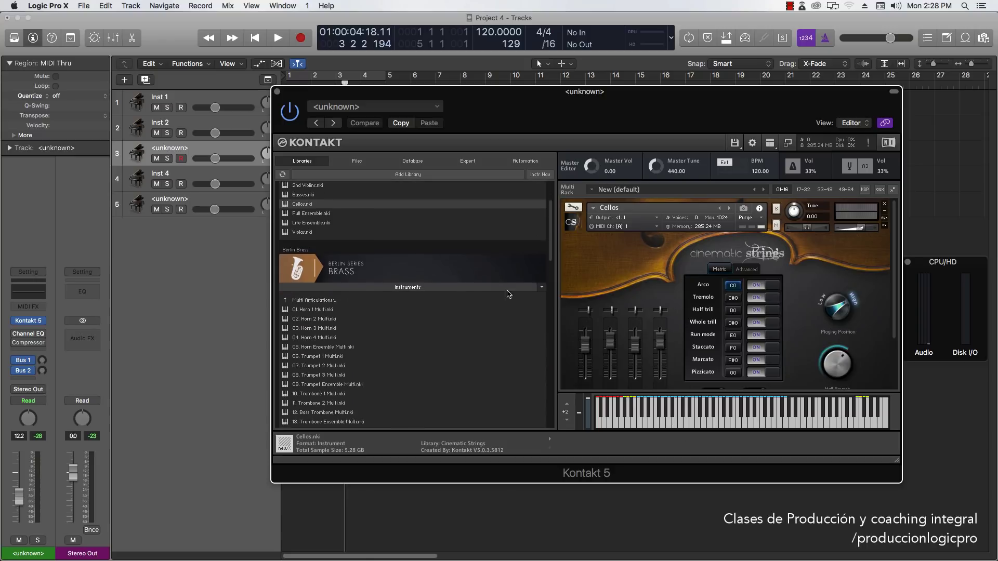
click(593, 208)
click(885, 204)
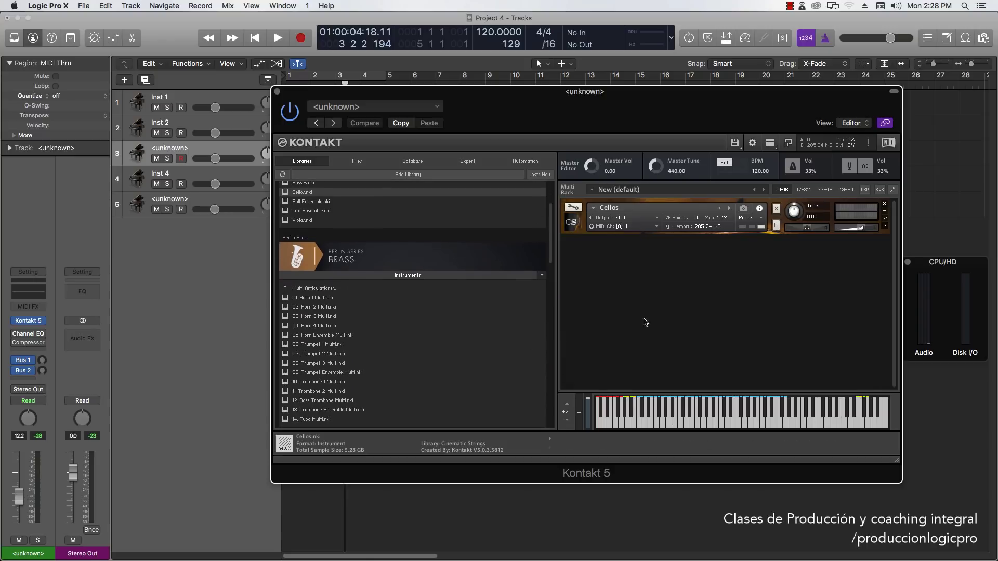
Load 05. Horn Ensemble Multi from the Berlin Brass library into the empty rack
scroll(369, 259, down, 1)
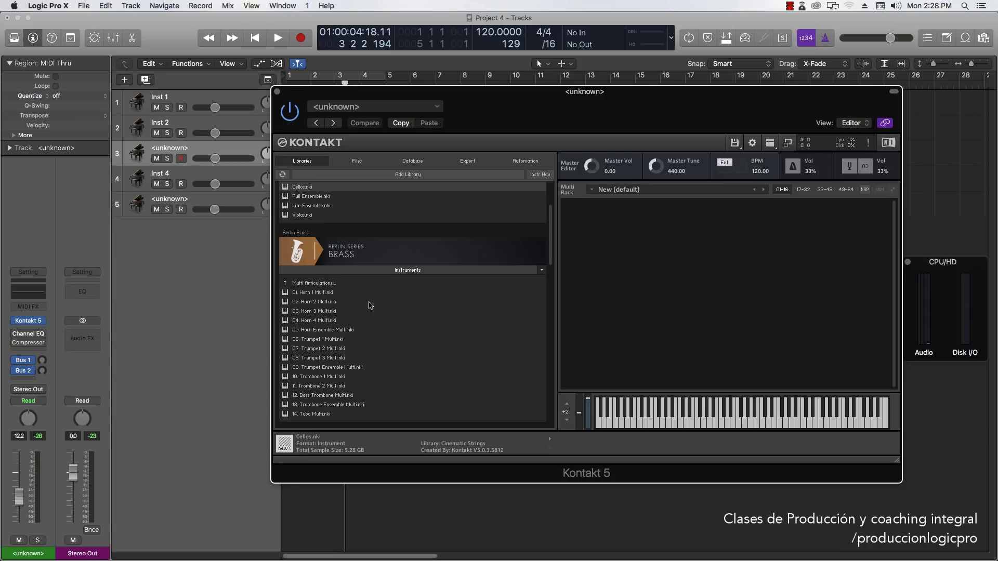
double_click(344, 335)
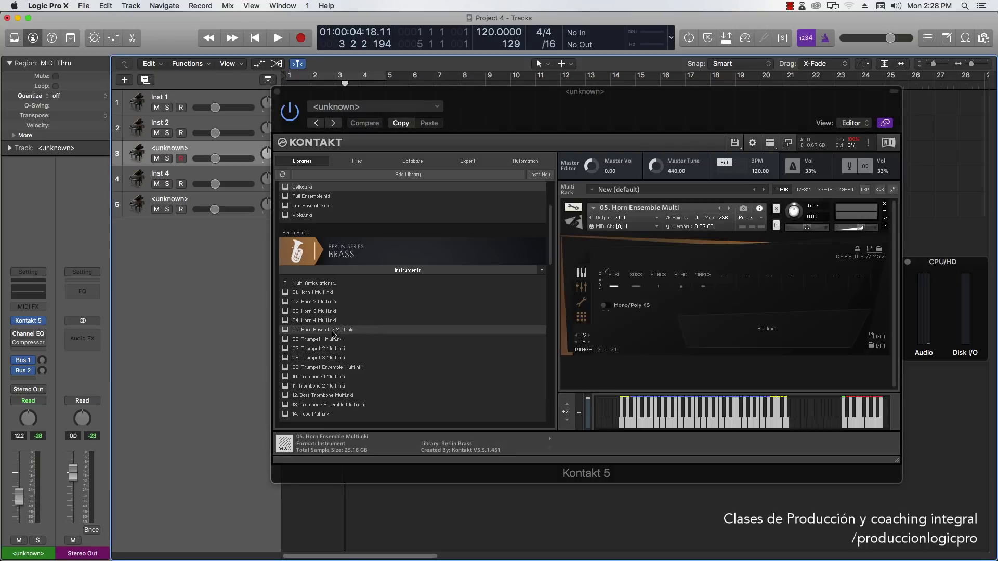
scroll(394, 276, up, 2)
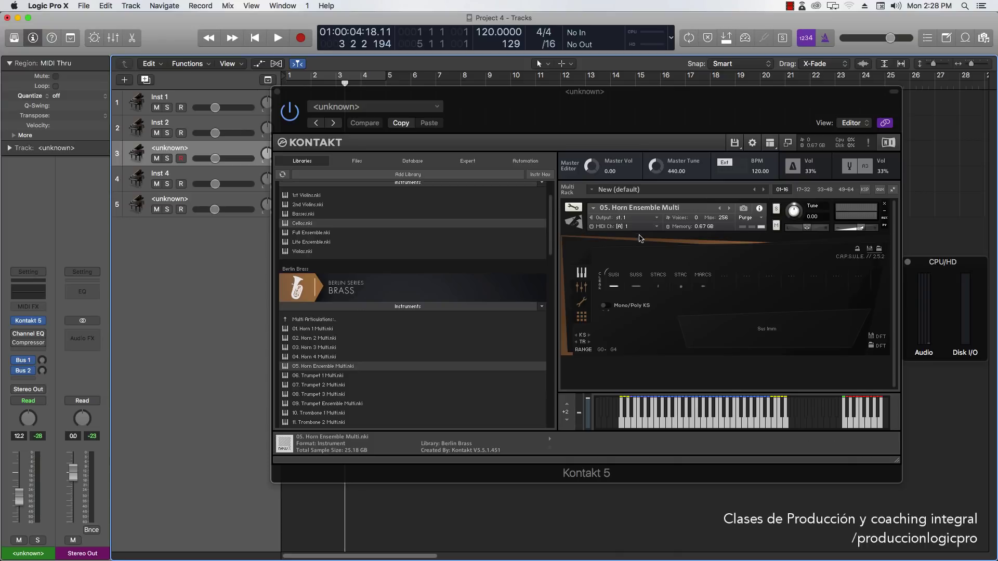
Select the loaded horn ensemble and show the host automation parameter assignments
click(690, 343)
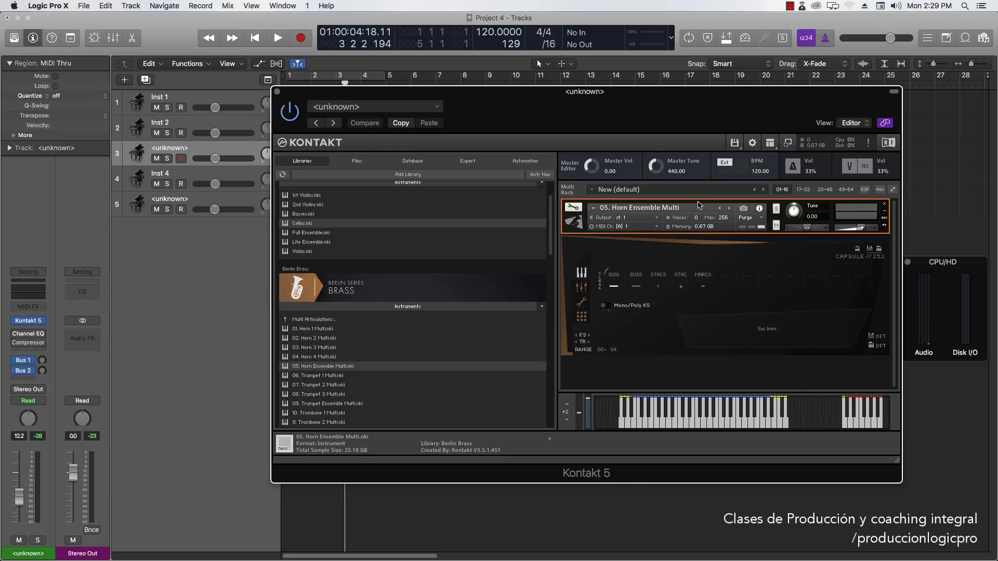
click(515, 162)
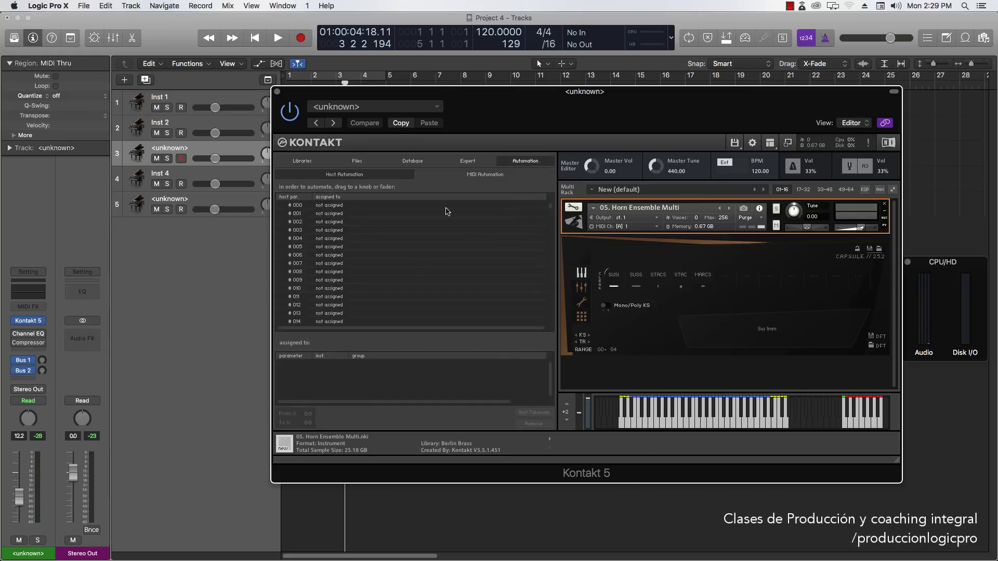